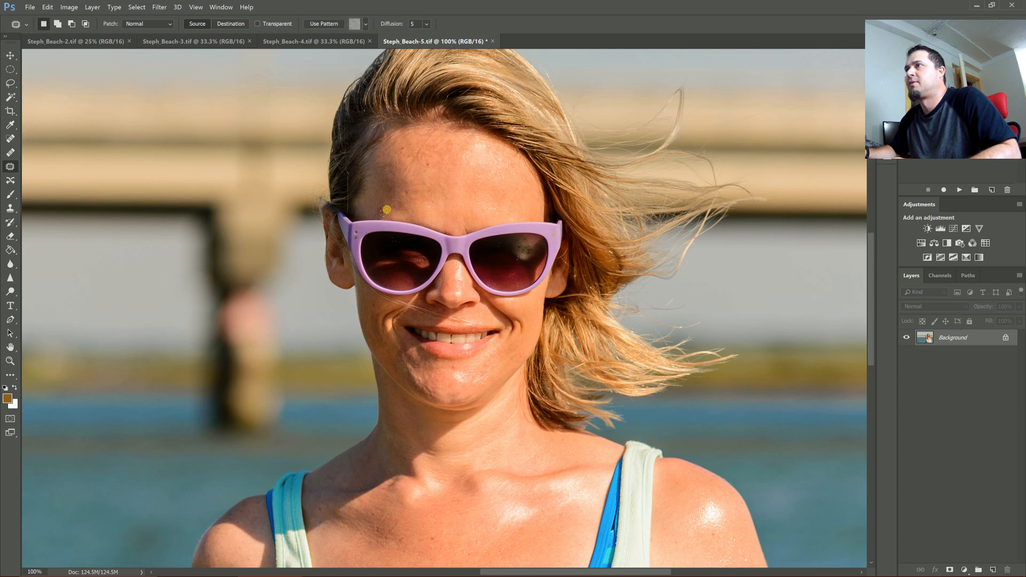
- Patch a blemish on the chin with the Patch tool, then deselect
left_click(398, 141)
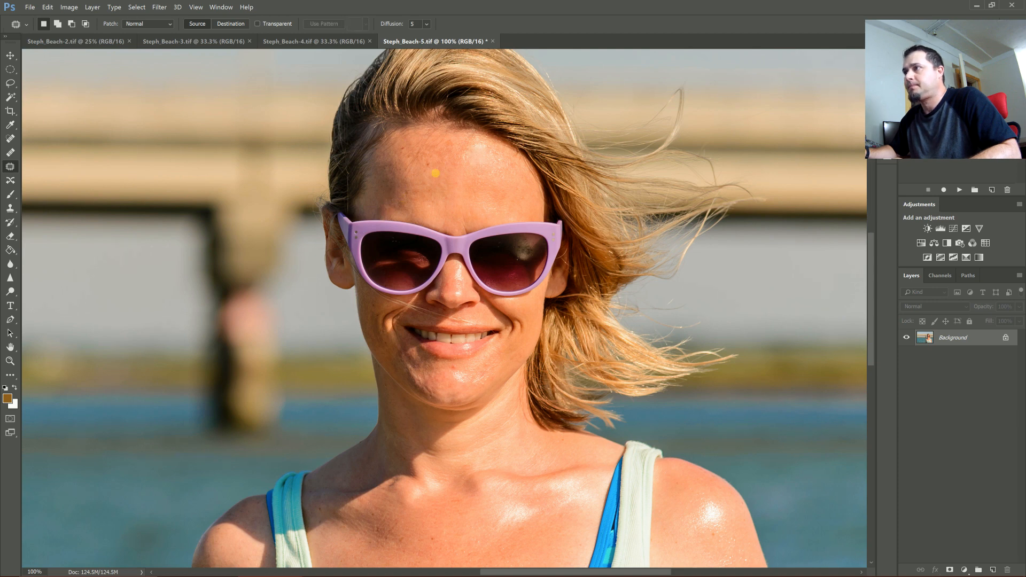
left_click_drag(451, 370, 453, 369)
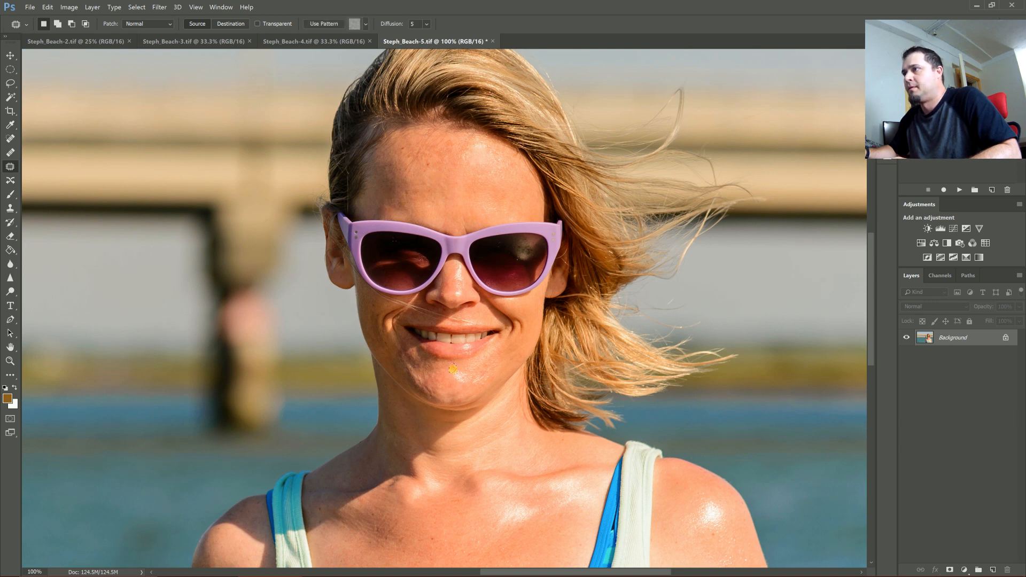
left_click(469, 368)
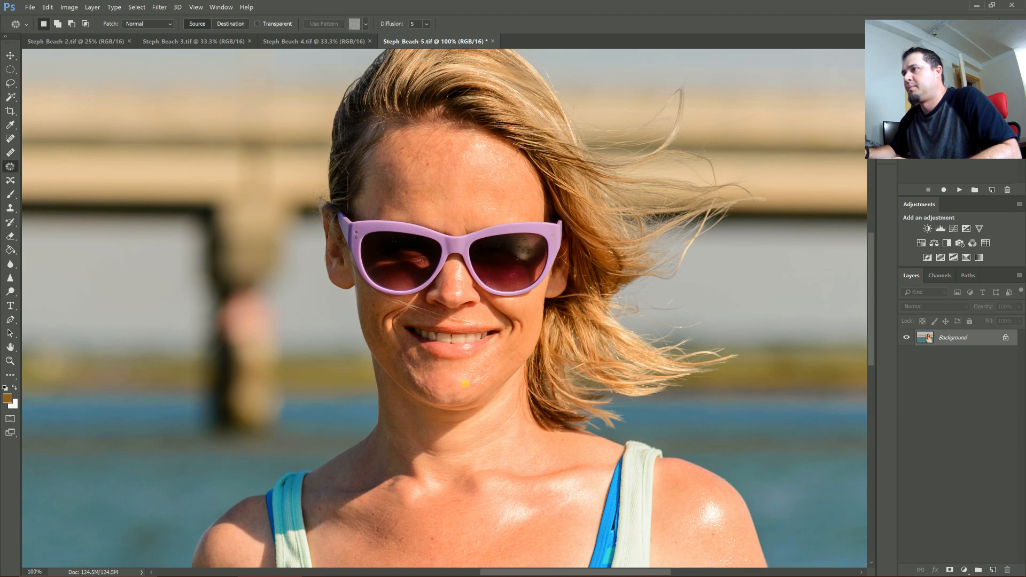
mouse_move(484, 370)
left_mouse_down()
mouse_move(491, 362)
mouse_move(473, 384)
mouse_move(481, 389)
mouse_move(484, 361)
left_mouse_up()
left_click(481, 388)
left_click_drag(478, 366, 447, 386)
key("ctrl+d")
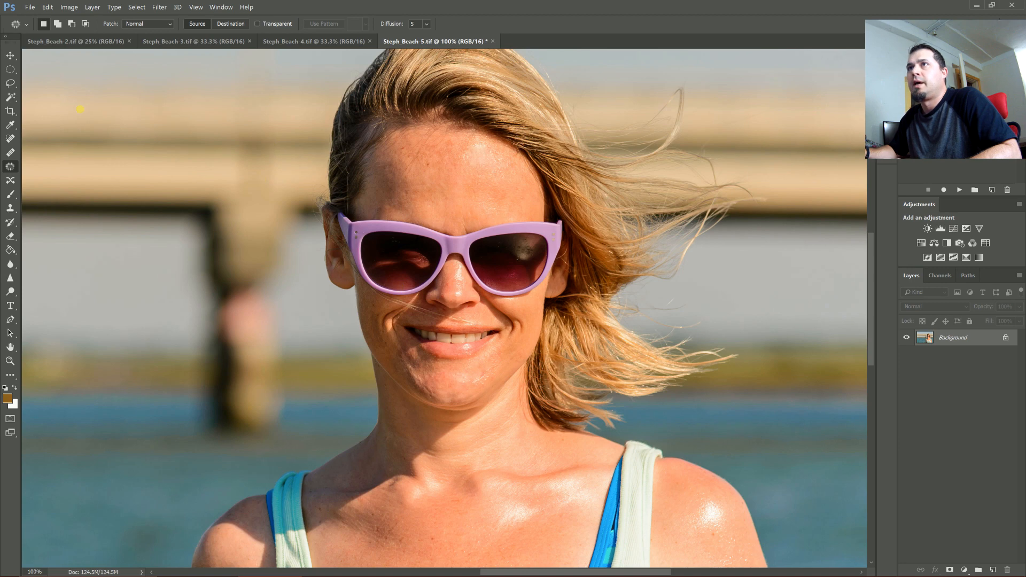
- Remove small spots on the forehead with the Spot Healing Brush
left_click(7, 139)
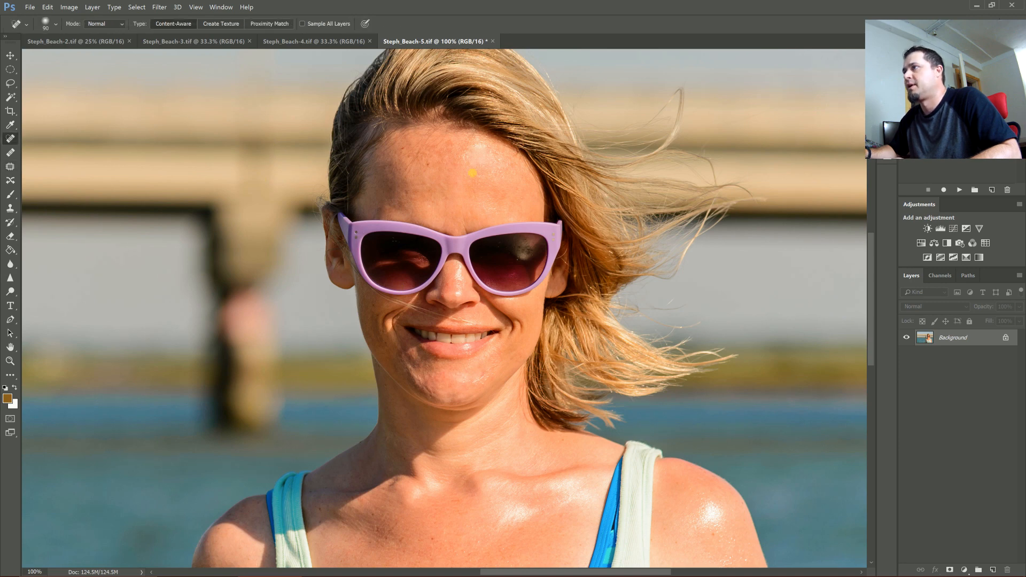
left_click(505, 200)
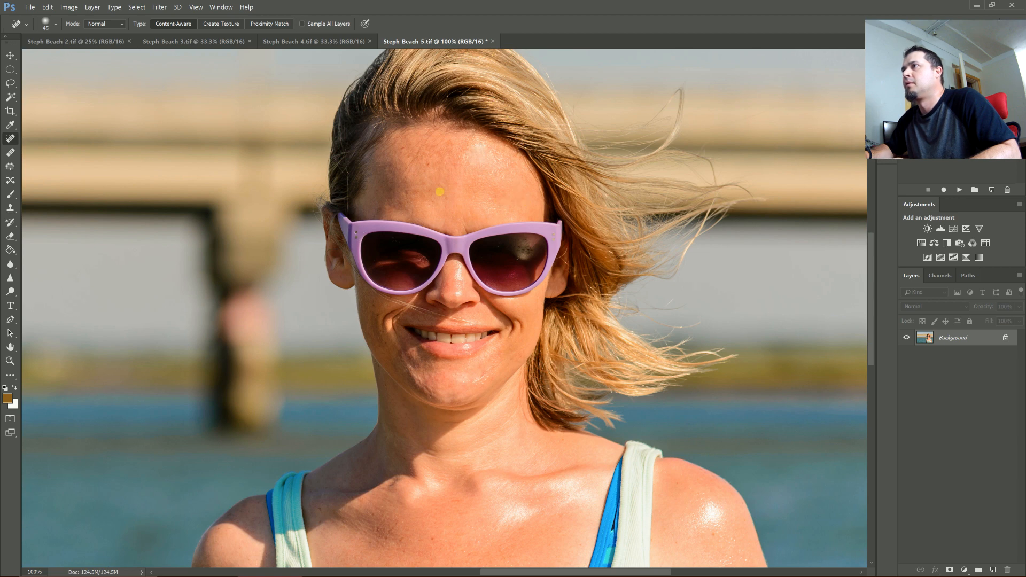
left_click(459, 171)
left_click(456, 173)
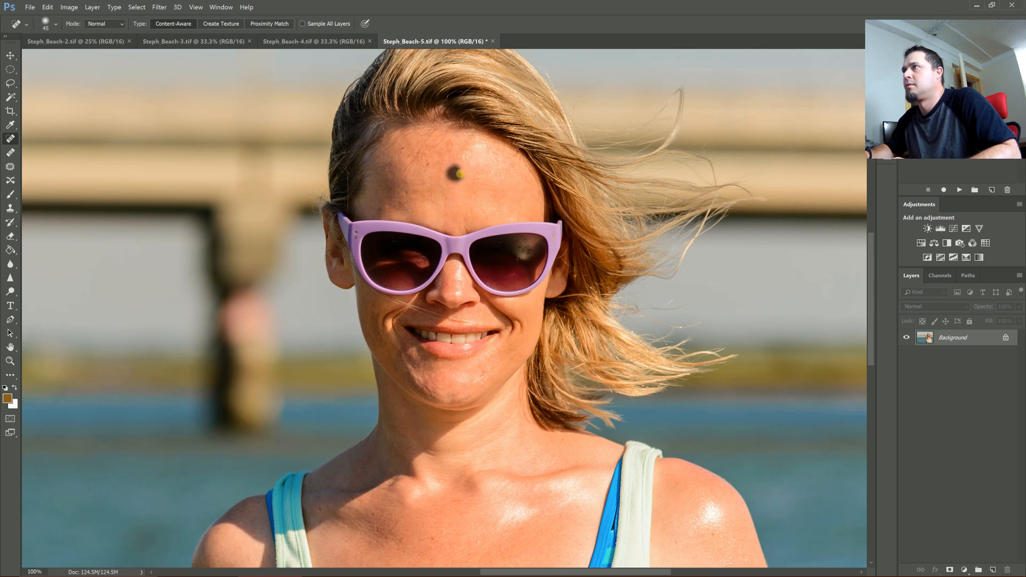
left_click_drag(464, 167, 476, 166)
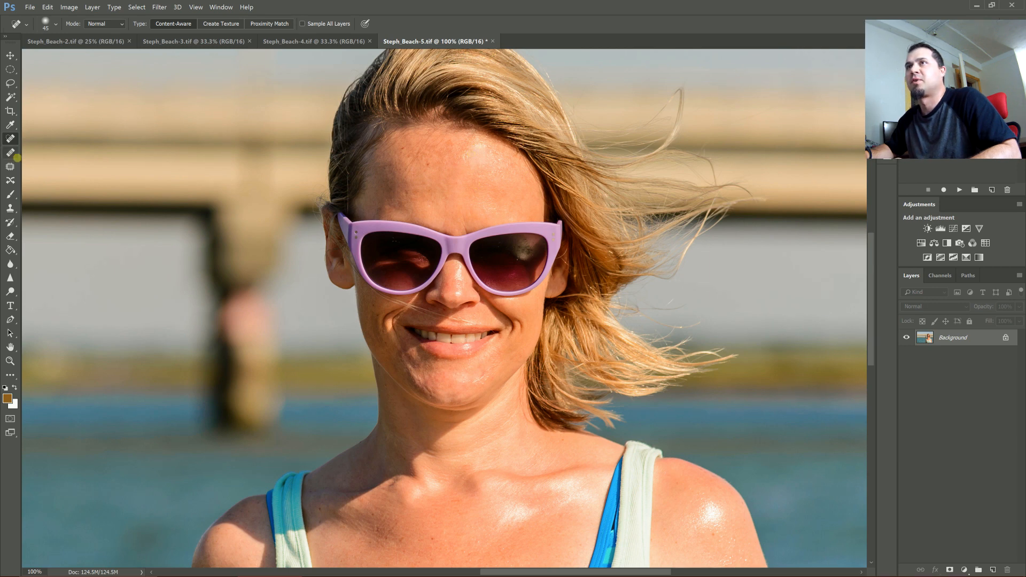
- Patch two blemish areas on the forehead with the Patch tool, deselecting after each
left_click(12, 165)
mouse_move(478, 144)
left_mouse_down()
mouse_move(460, 161)
mouse_move(447, 177)
left_mouse_up()
key("ctrl+d")
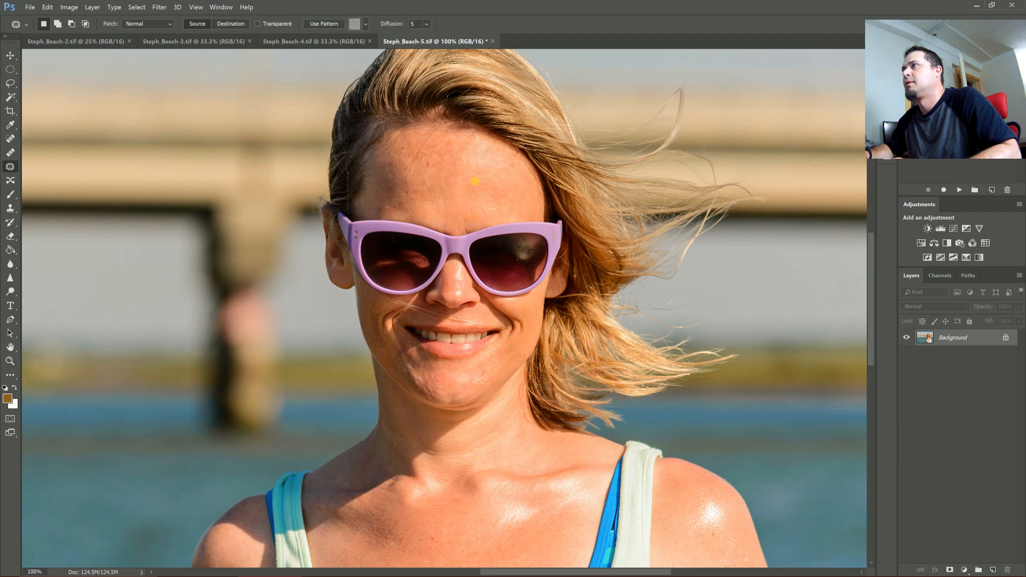
mouse_move(500, 150)
left_mouse_down()
mouse_move(481, 141)
mouse_move(497, 151)
left_mouse_up()
left_click_drag(482, 153, 435, 182)
key("ctrl+d")
- Try to patch another spot on the forehead and dismiss the warning
mouse_move(462, 215)
left_mouse_down()
mouse_move(463, 231)
mouse_move(467, 215)
mouse_move(444, 210)
mouse_move(445, 229)
mouse_move(453, 213)
left_mouse_up()
mouse_move(403, 189)
left_mouse_down()
mouse_move(425, 185)
mouse_move(426, 212)
mouse_move(432, 191)
mouse_move(454, 189)
left_mouse_up()
key("ctrl+d")
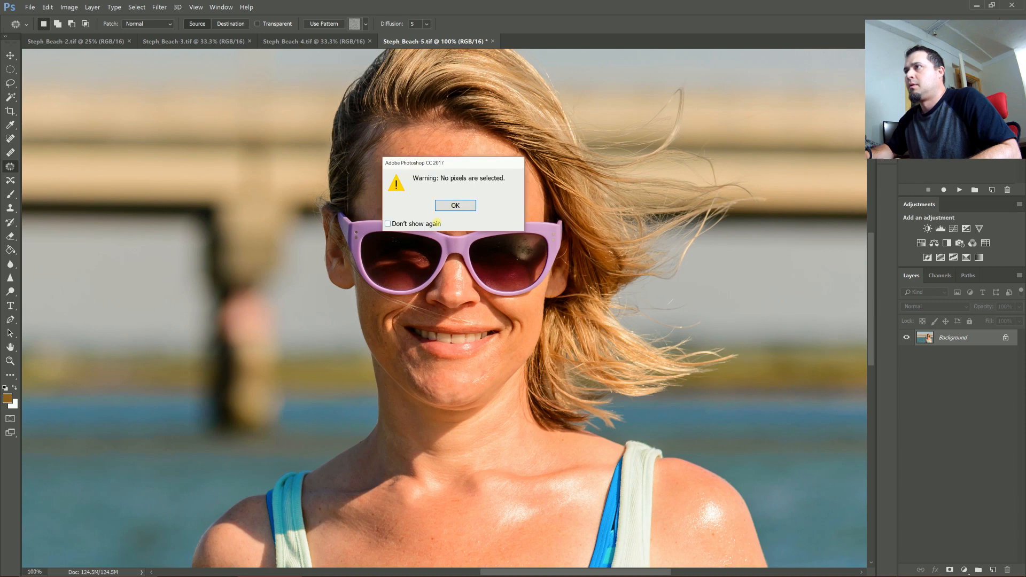
left_click(448, 207)
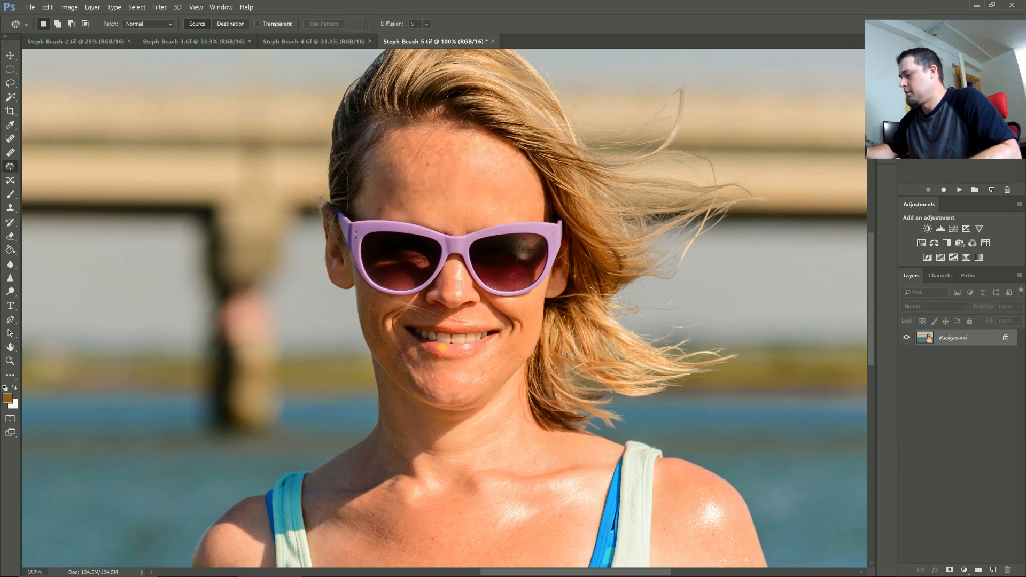
- Zoom in to 200% and patch small spots around the nose and chin
key("ctrl+plus")
left_click_drag(452, 315, 446, 315)
left_click(445, 312)
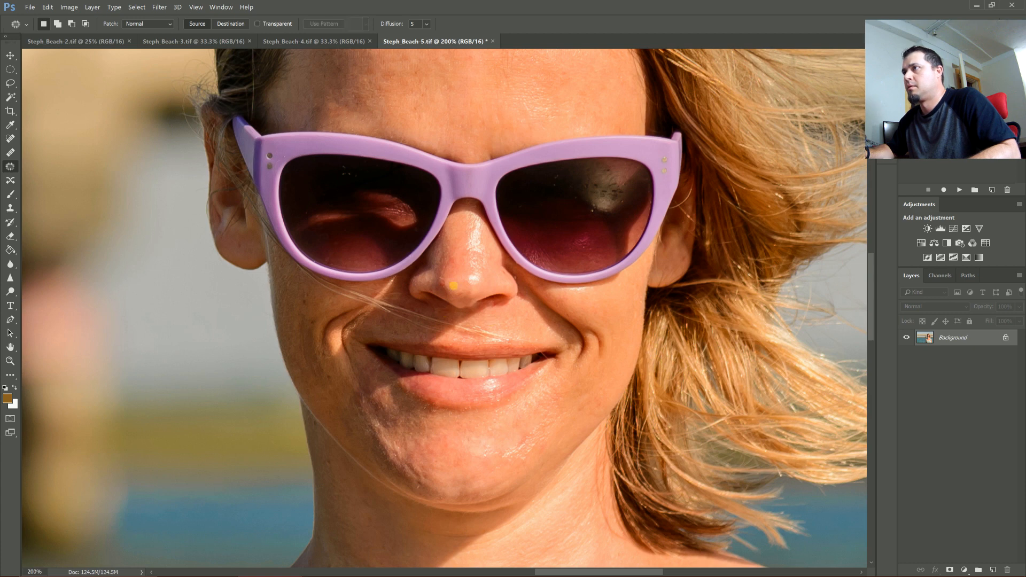
left_click_drag(456, 257, 453, 259)
mouse_move(454, 262)
left_mouse_down()
mouse_move(455, 247)
mouse_move(445, 283)
mouse_move(450, 266)
left_mouse_up()
left_click(442, 281)
left_click(474, 228)
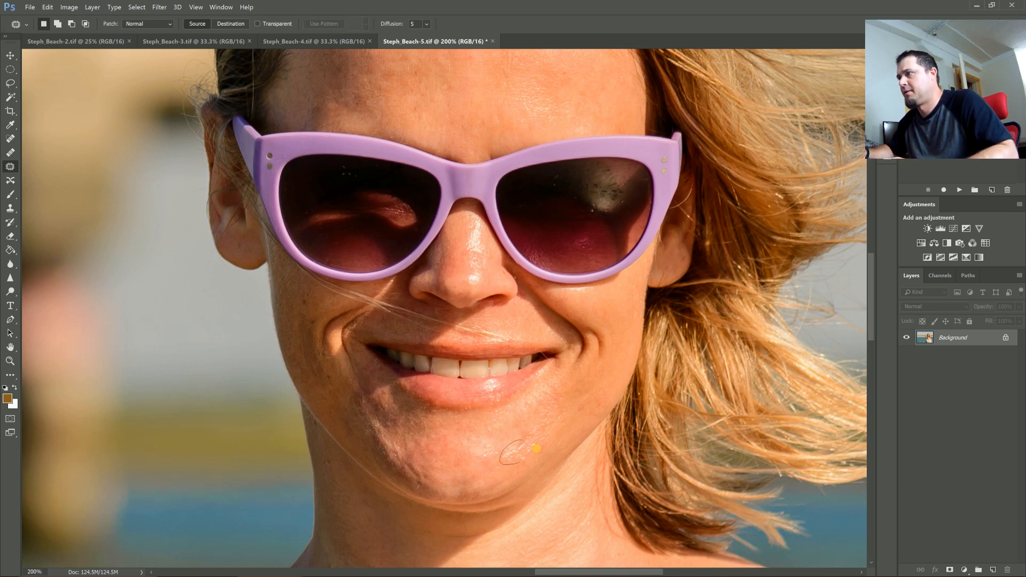
- Lasso an uneven forehead patch on the Frequency Low layer and apply Gaussian Blur at 8.8 pixels, then deselect
key("ctrl+0")
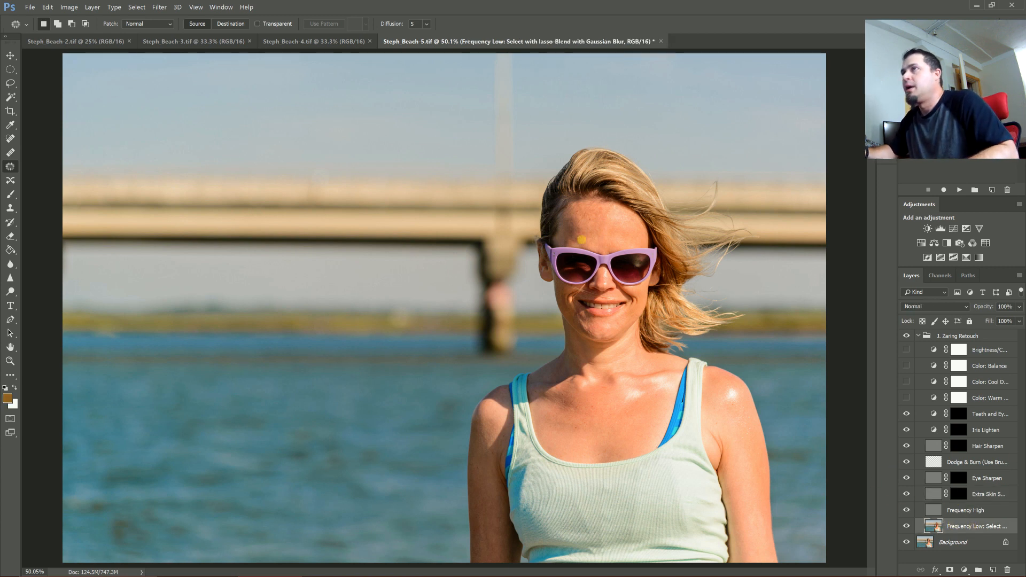
left_click(10, 83)
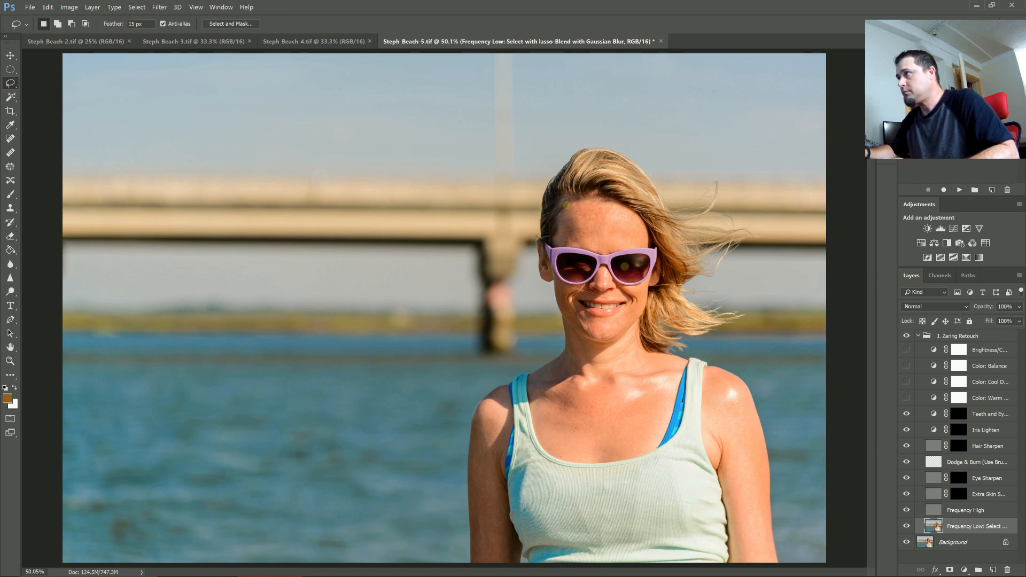
key("ctrl+plus")
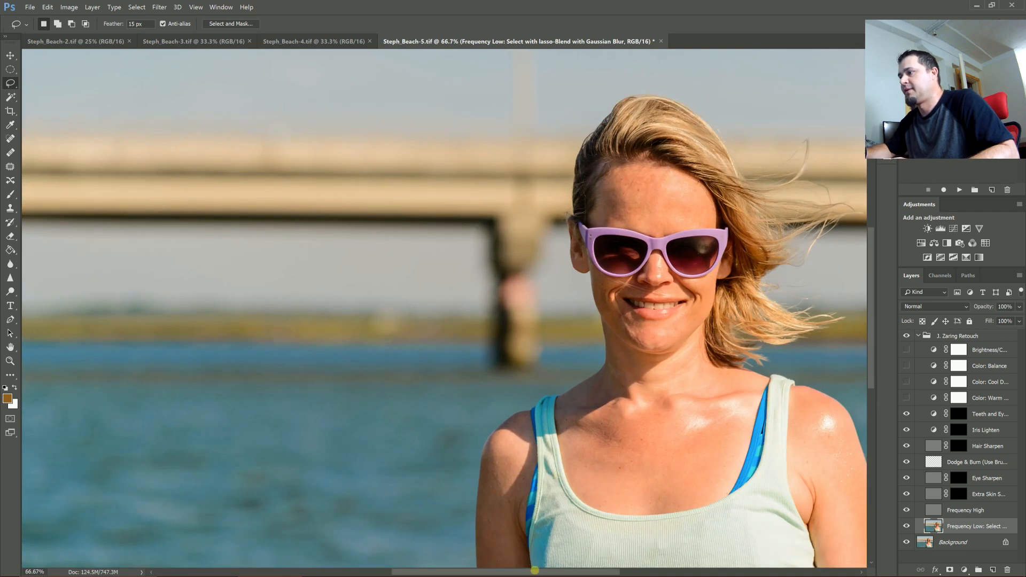
left_click_drag(534, 570, 573, 571)
key("ctrl+plus")
mouse_move(587, 104)
left_mouse_down()
mouse_move(580, 140)
mouse_move(601, 138)
mouse_move(587, 105)
left_mouse_up()
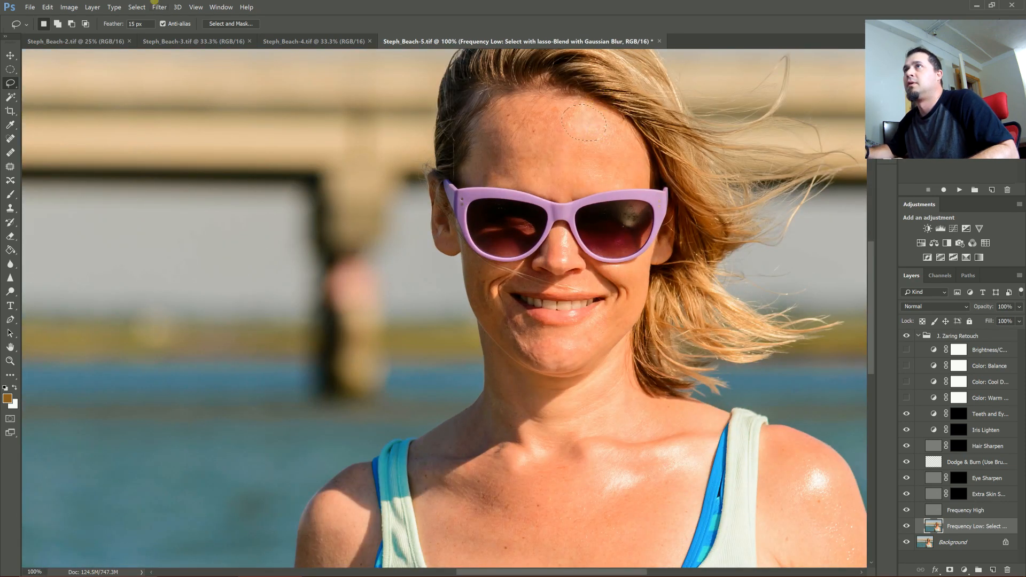
left_click(152, 7)
mouse_move(160, 102)
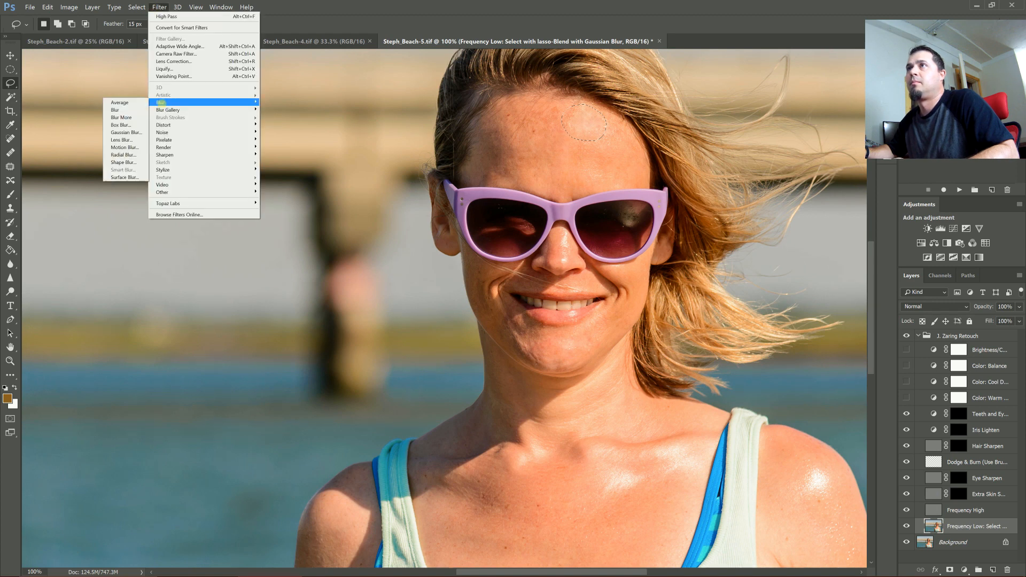
left_click(126, 132)
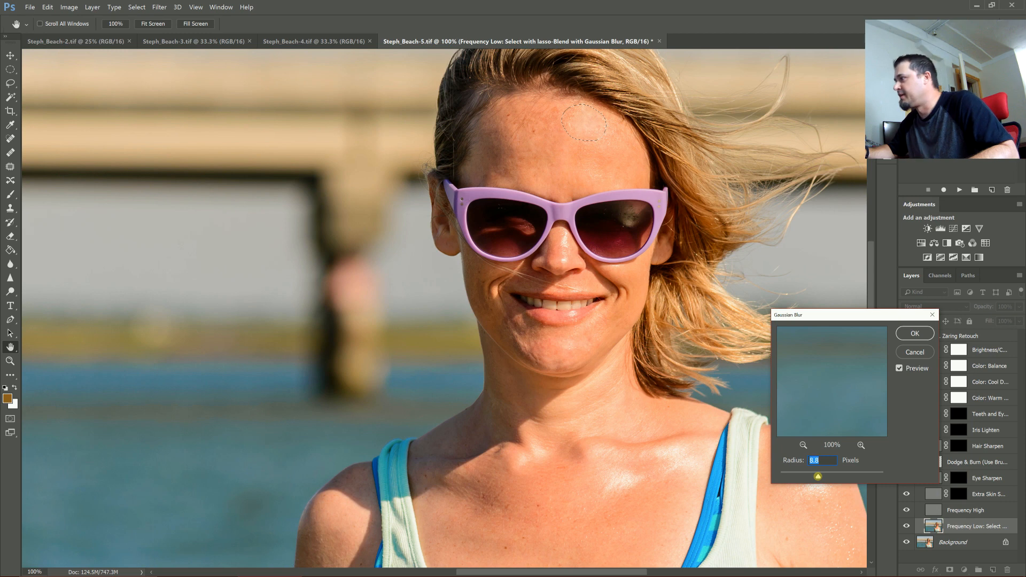
left_click(915, 334)
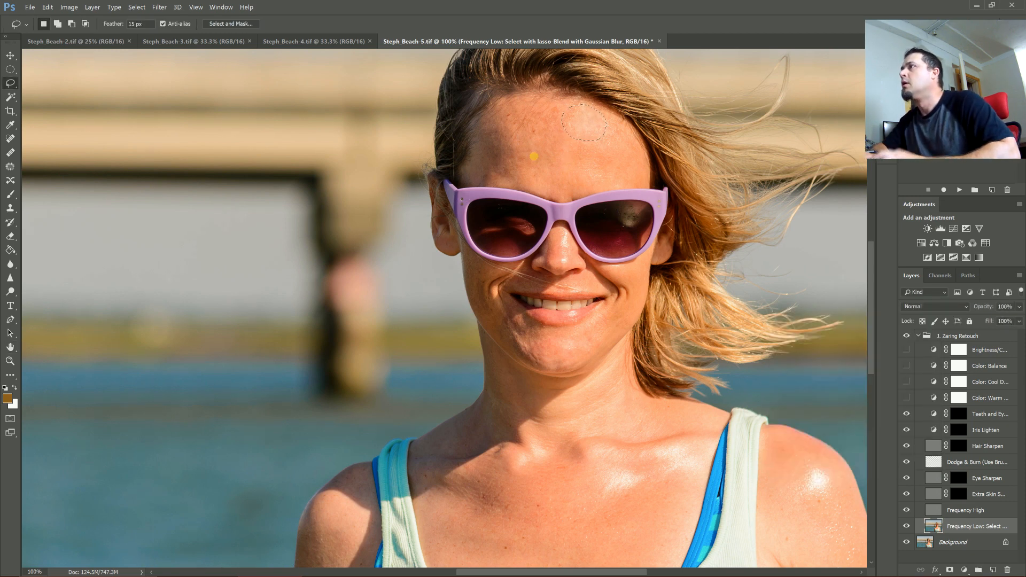
key("ctrl+d")
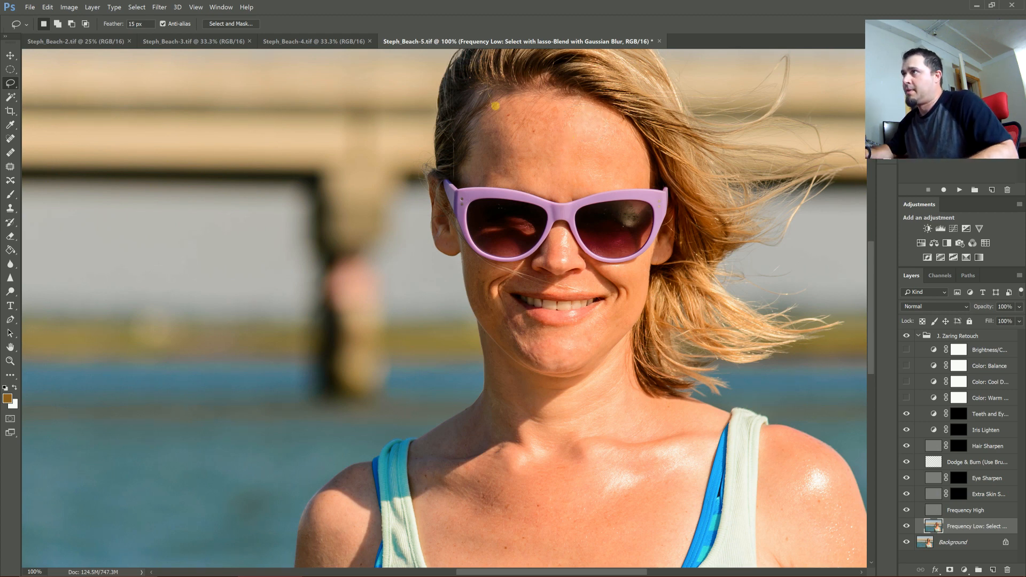
mouse_move(522, 111)
left_mouse_down()
mouse_move(492, 128)
mouse_move(488, 158)
mouse_move(498, 171)
mouse_move(539, 178)
mouse_move(518, 113)
left_mouse_up()
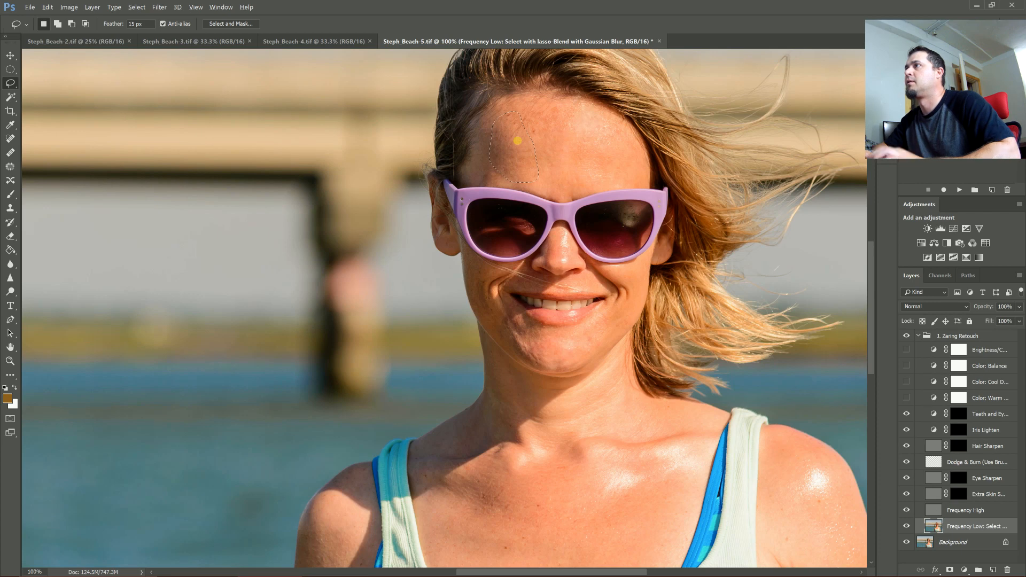
mouse_move(524, 318)
left_mouse_down()
mouse_move(512, 320)
mouse_move(511, 342)
mouse_move(548, 343)
mouse_move(529, 321)
left_mouse_up()
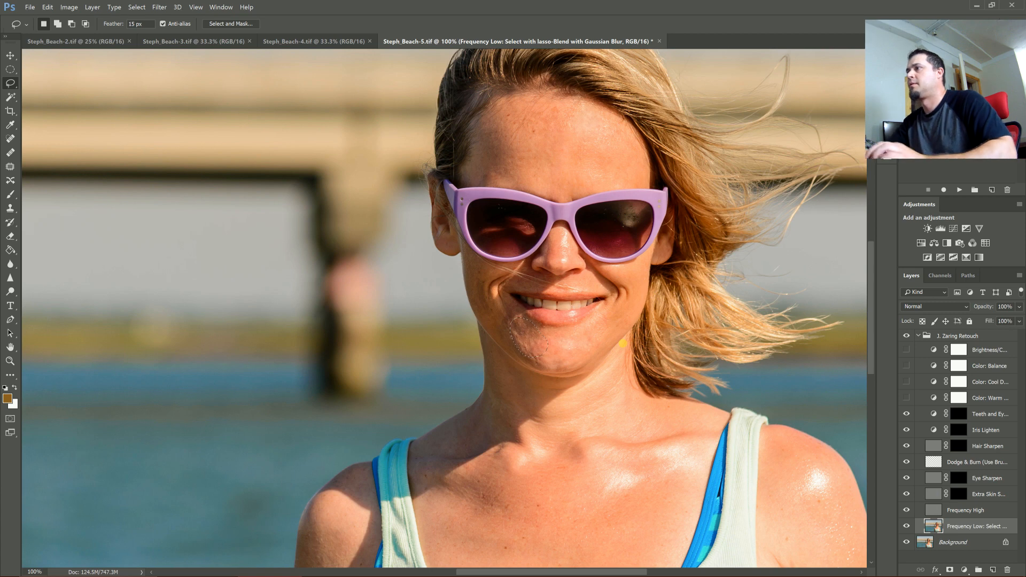
mouse_move(597, 319)
left_mouse_down()
mouse_move(567, 330)
mouse_move(562, 354)
mouse_move(589, 354)
mouse_move(601, 324)
left_mouse_up()
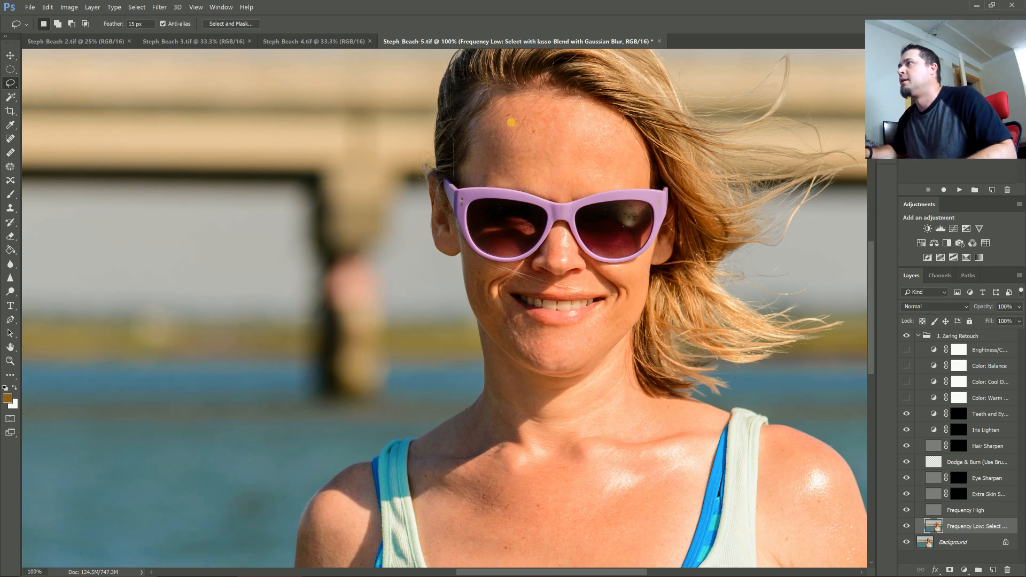
mouse_move(596, 113)
left_mouse_down()
mouse_move(565, 129)
mouse_move(570, 139)
mouse_move(605, 126)
left_mouse_up()
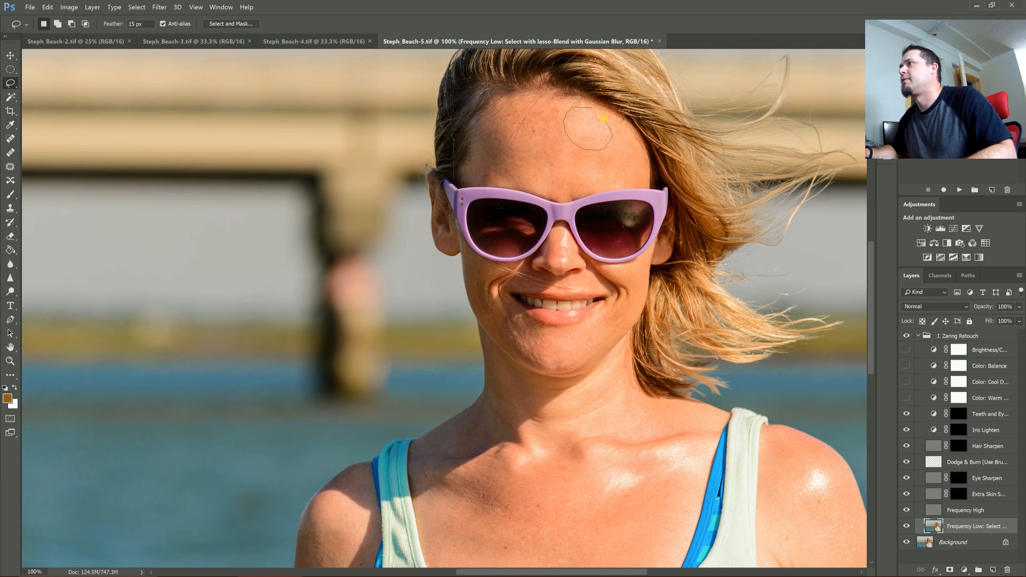
left_click(627, 131)
mouse_move(594, 124)
left_mouse_down()
mouse_move(574, 163)
mouse_move(630, 160)
mouse_move(623, 132)
mouse_move(635, 139)
left_mouse_up()
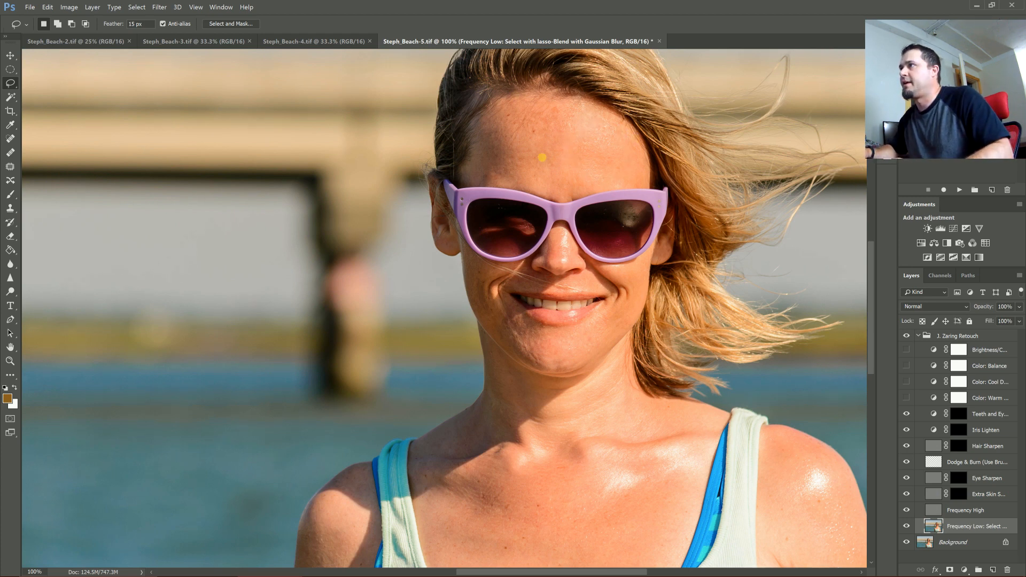
scroll(557, 109, "up", 1)
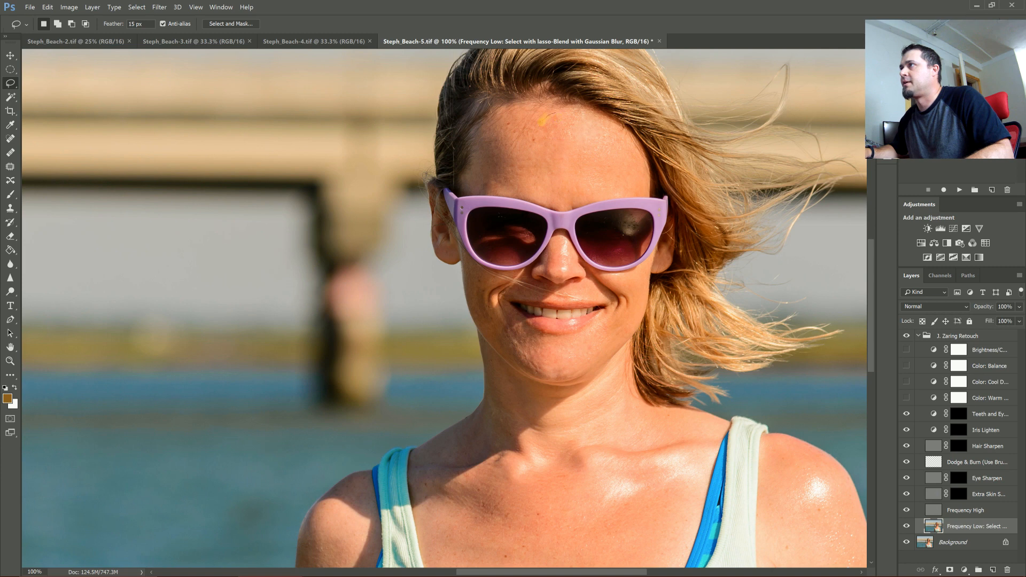
key("ctrl+d")
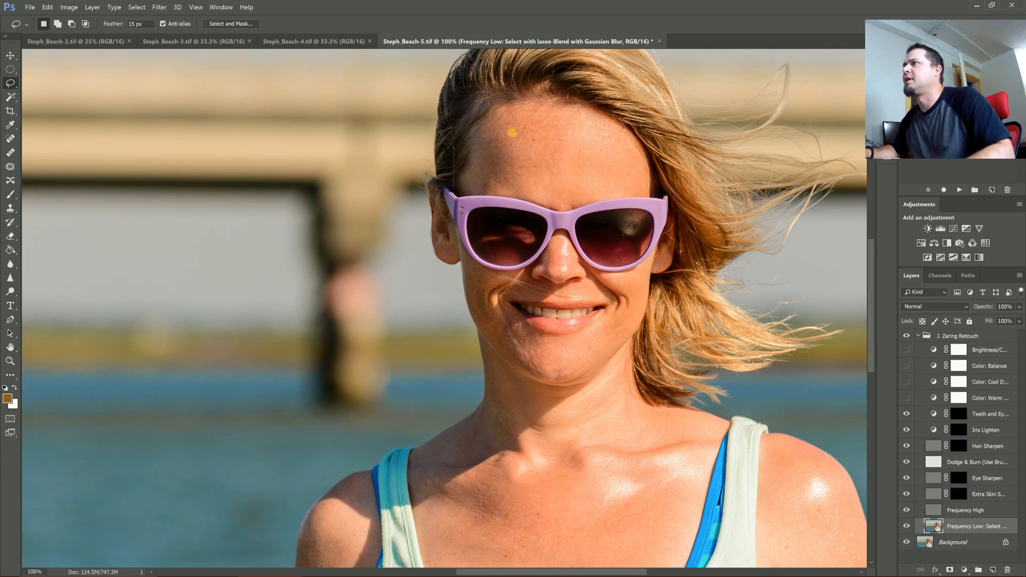
mouse_move(566, 132)
left_mouse_down()
mouse_move(553, 184)
mouse_move(588, 151)
left_mouse_up()
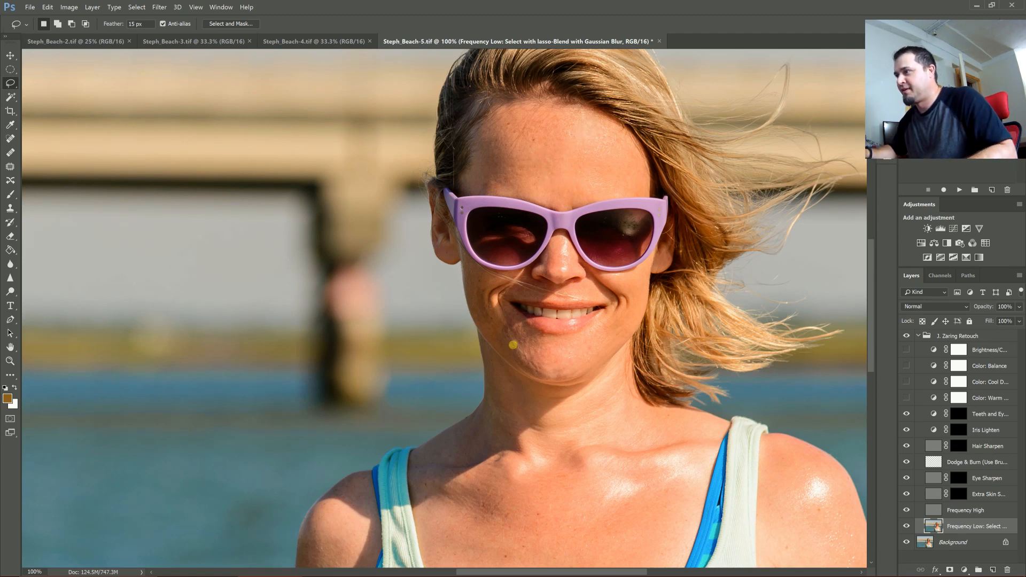
mouse_move(599, 483)
left_mouse_down()
mouse_move(686, 508)
mouse_move(699, 470)
mouse_move(637, 473)
left_mouse_up()
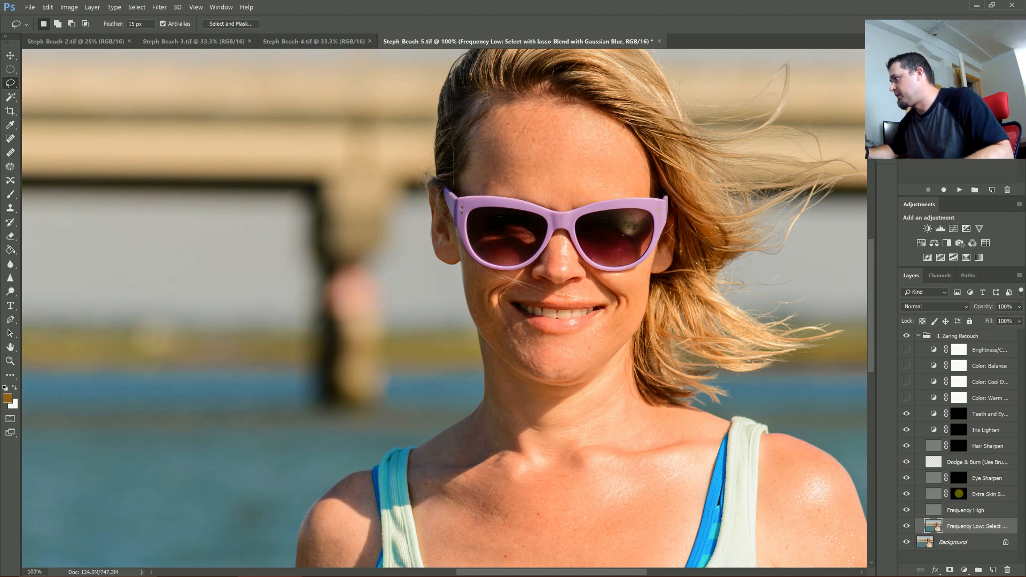
left_click(959, 494)
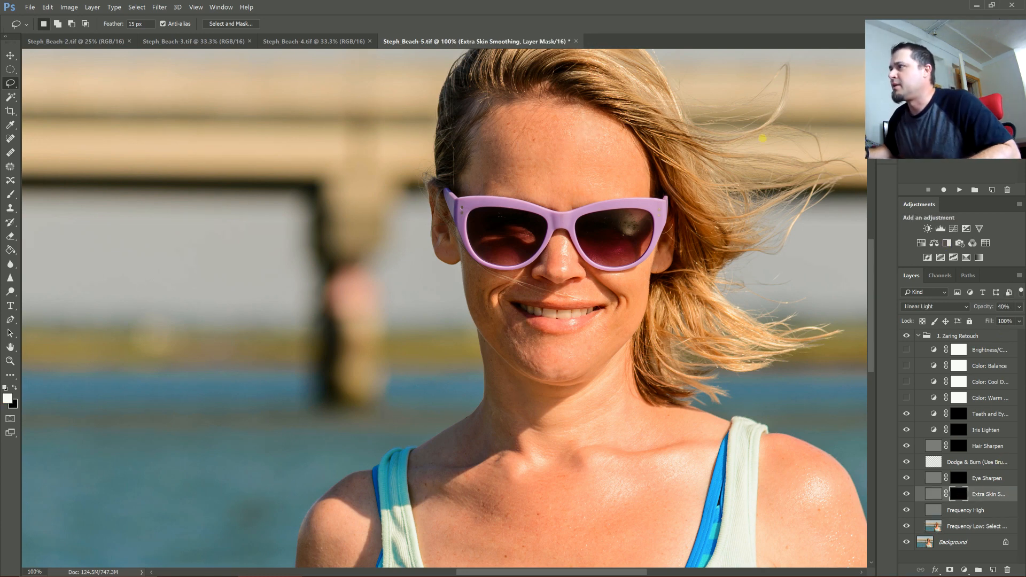
left_click(974, 526)
- Paint white on the Extra Skin Smoothing layer mask across the forehead with a large brush
key("b")
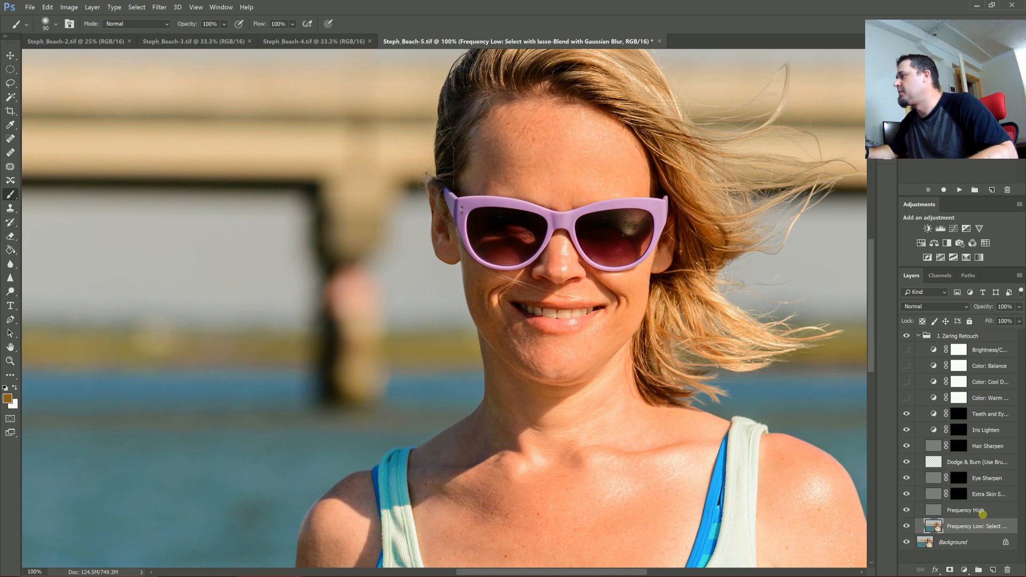
left_click(982, 491)
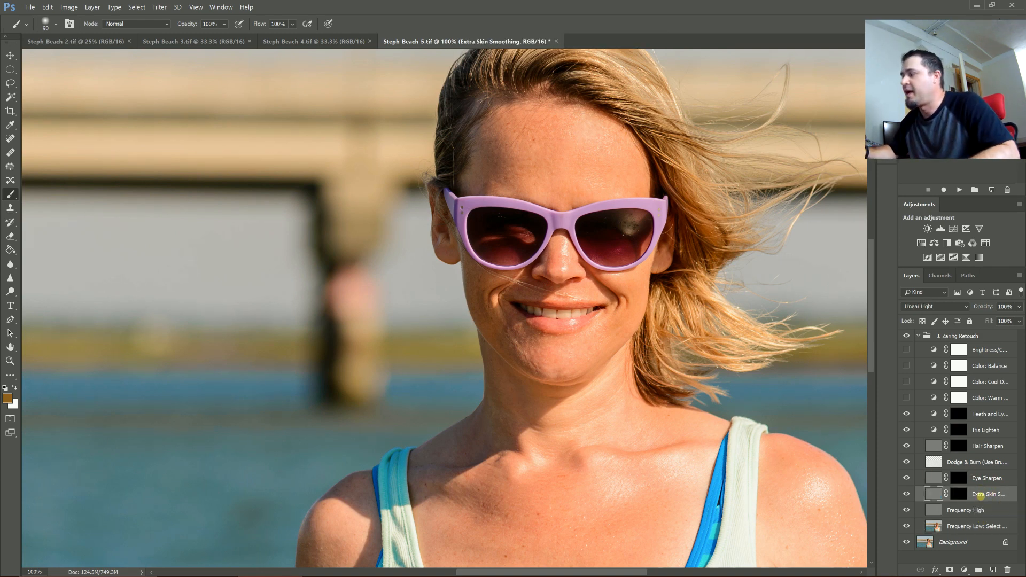
key("bracketright")
key("bracketright")
key("bracketright")
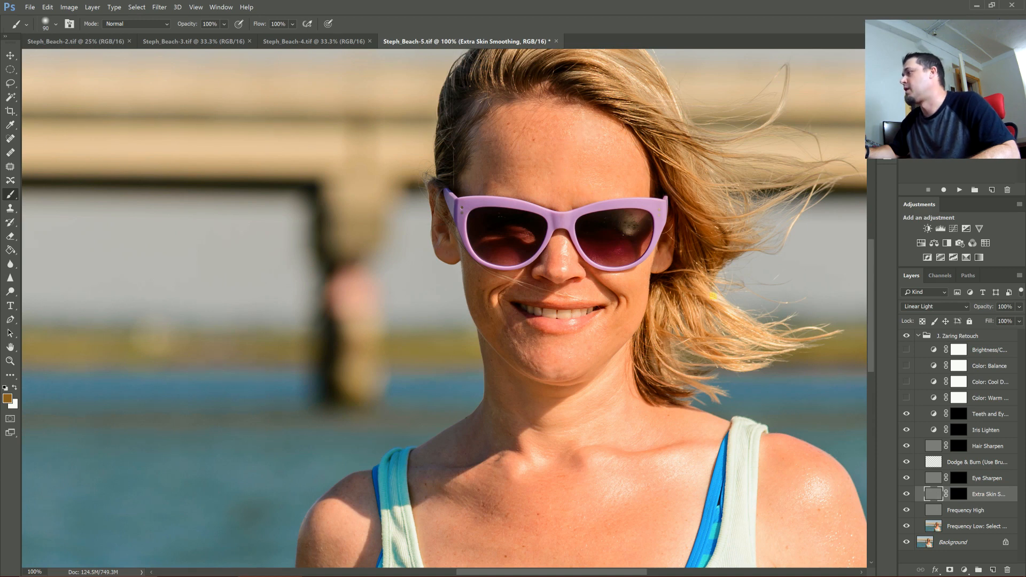
left_click(959, 494)
key("x")
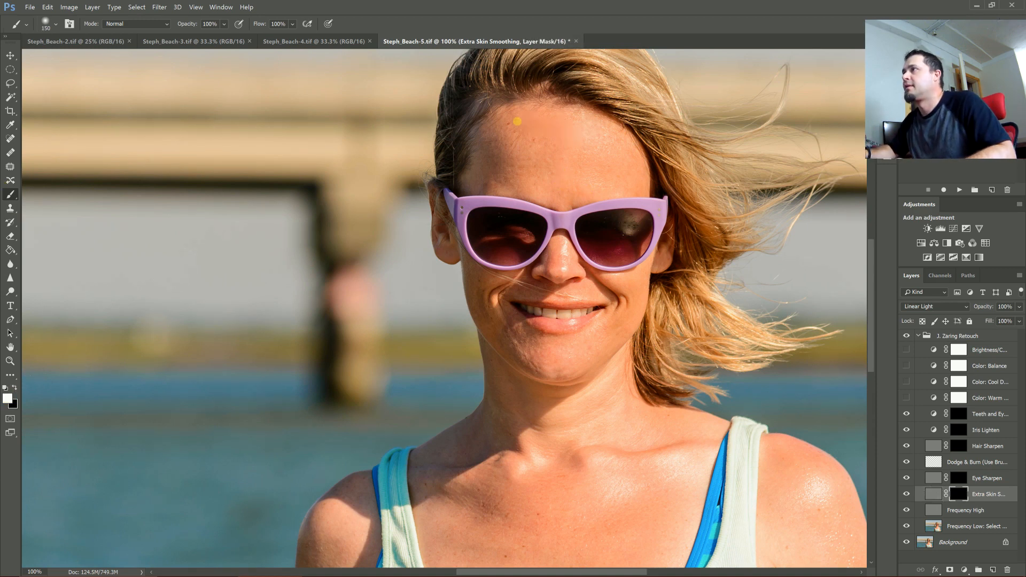
mouse_move(491, 159)
left_mouse_down()
mouse_move(530, 182)
mouse_move(630, 171)
left_mouse_up()
- Reduce the brush size and paint the smoothing mask around the chin and cheeks
key("bracketleft")
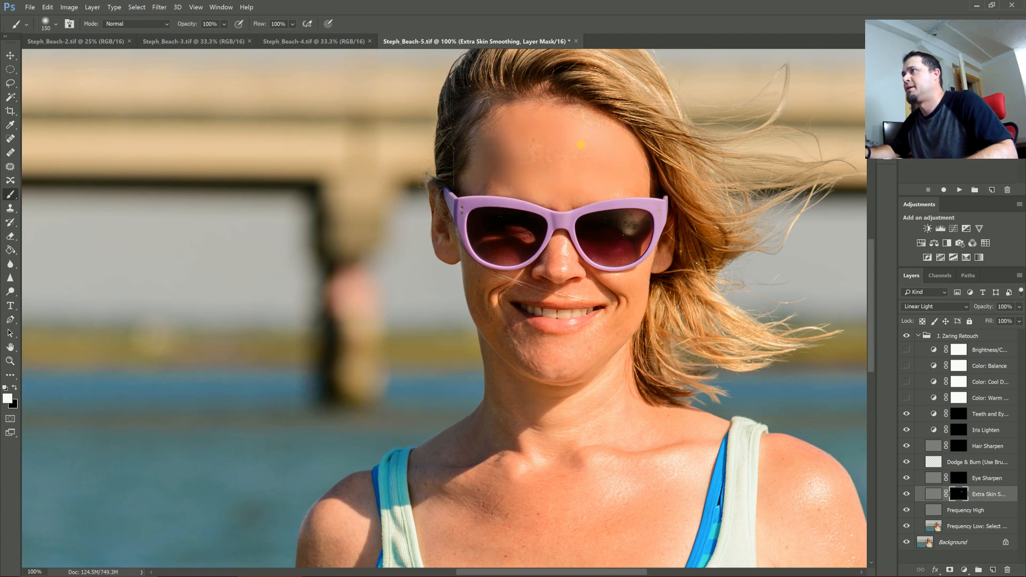
key("bracketleft")
key("bracketleft")
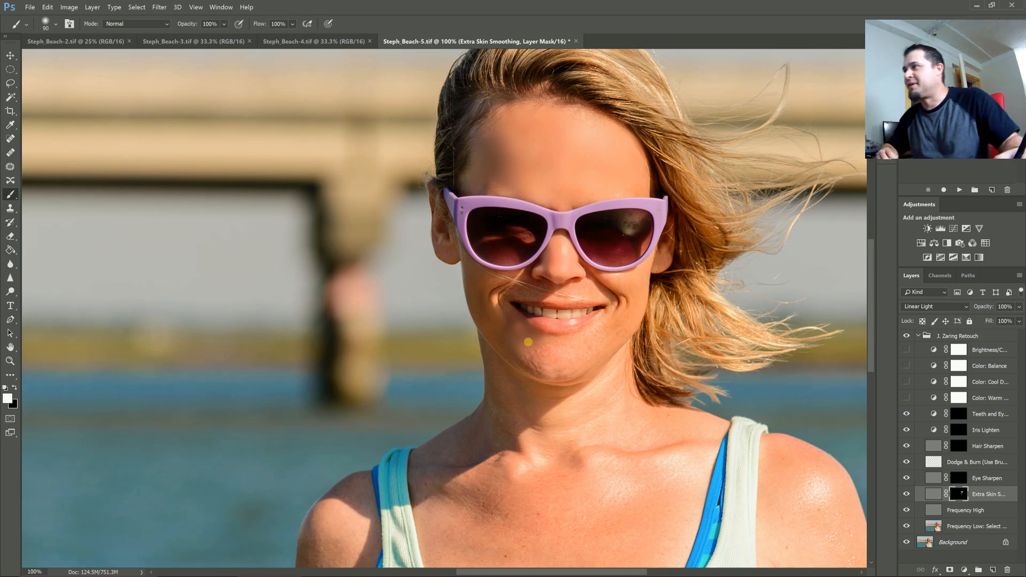
key("bracketleft")
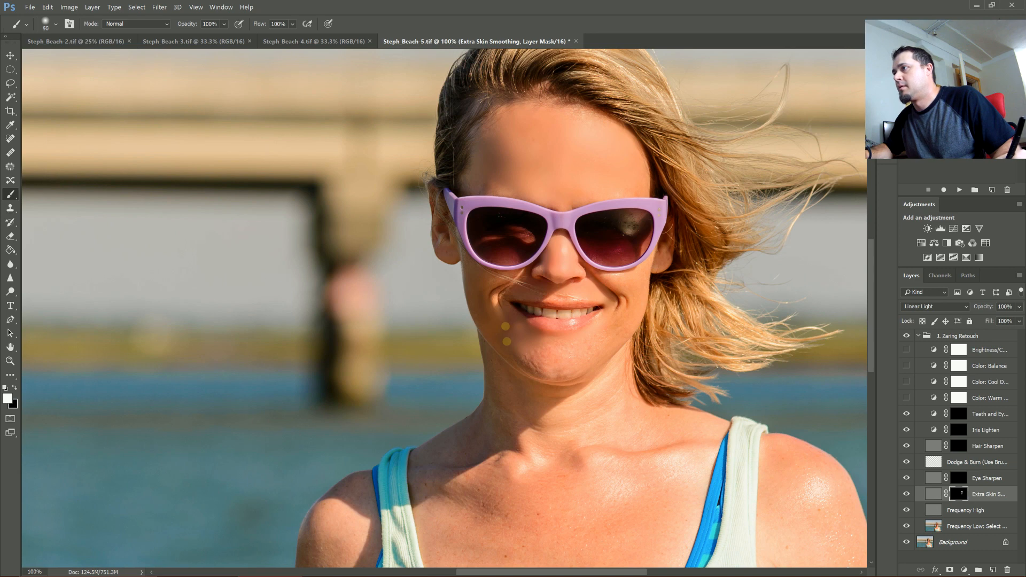
key("bracketright")
key("bracketright")
key("bracketright")
key("bracketright")
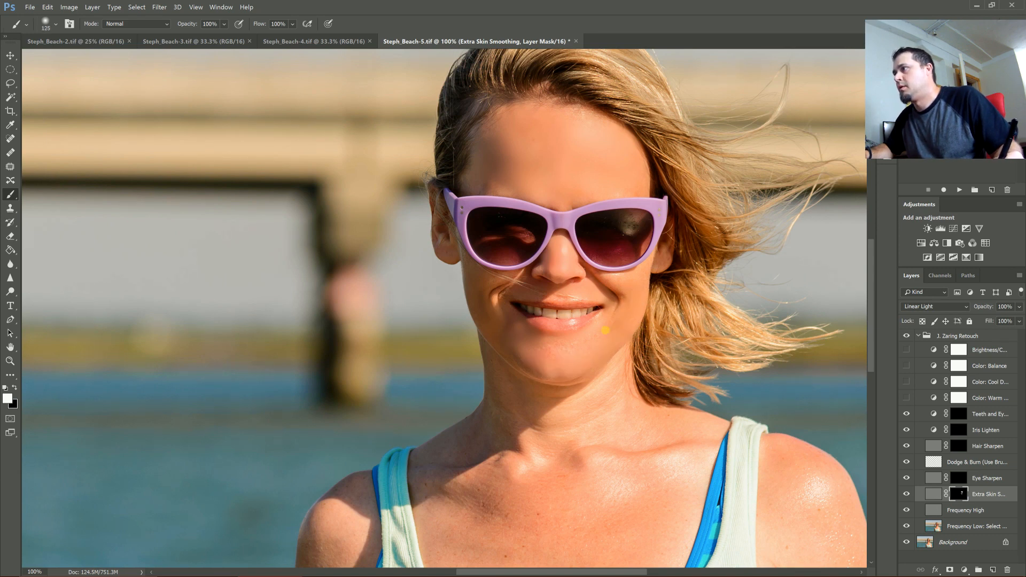
key("bracketleft")
key("bracketleft")
key("bracketleft")
key("bracketleft")
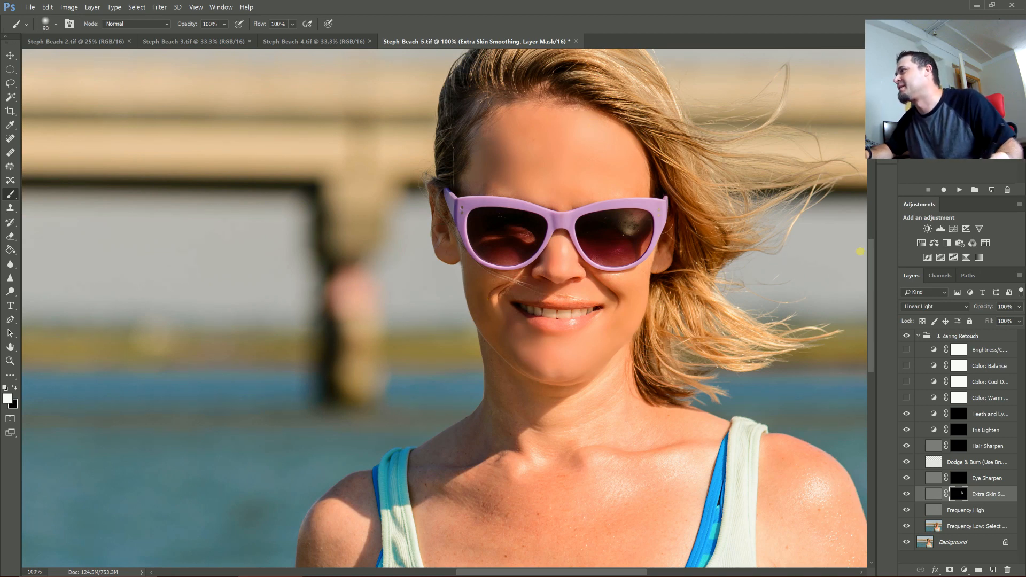
- Enlarge the brush and paint the smoothing mask over the neck and chest
scroll(871, 290, "down", 5)
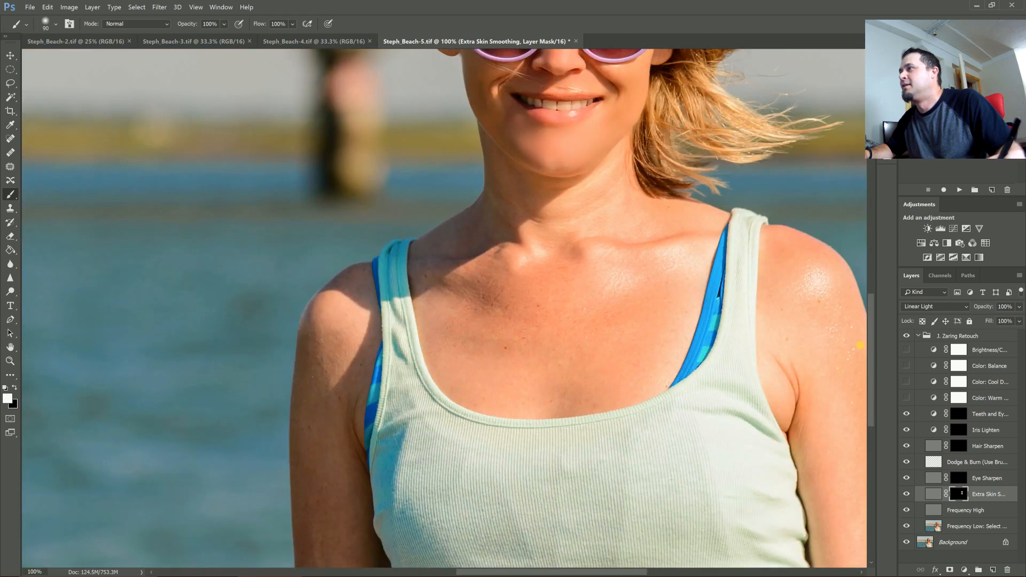
key("bracketright")
key("bracketright")
key("bracketright")
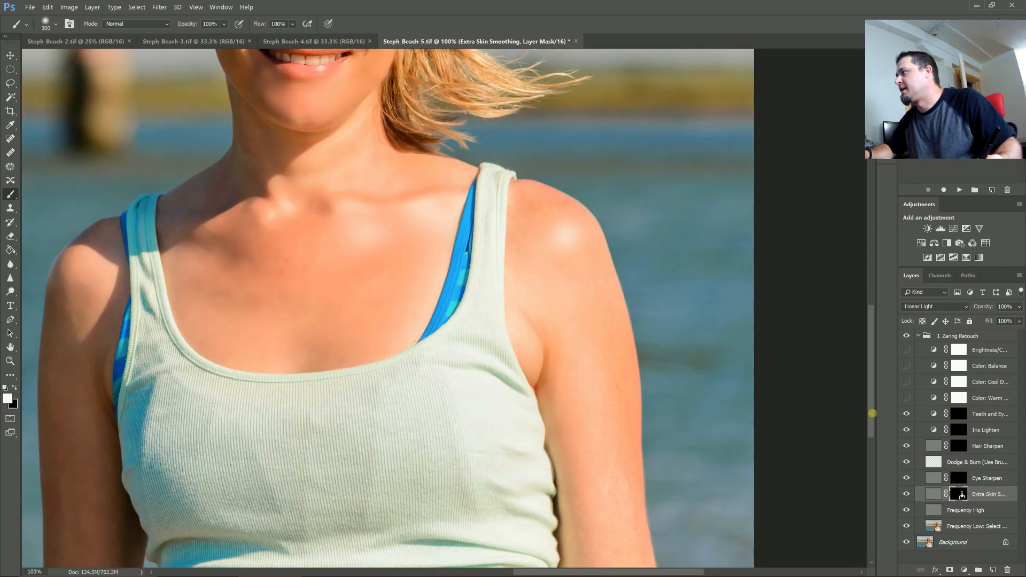
left_click_drag(873, 413, 871, 440)
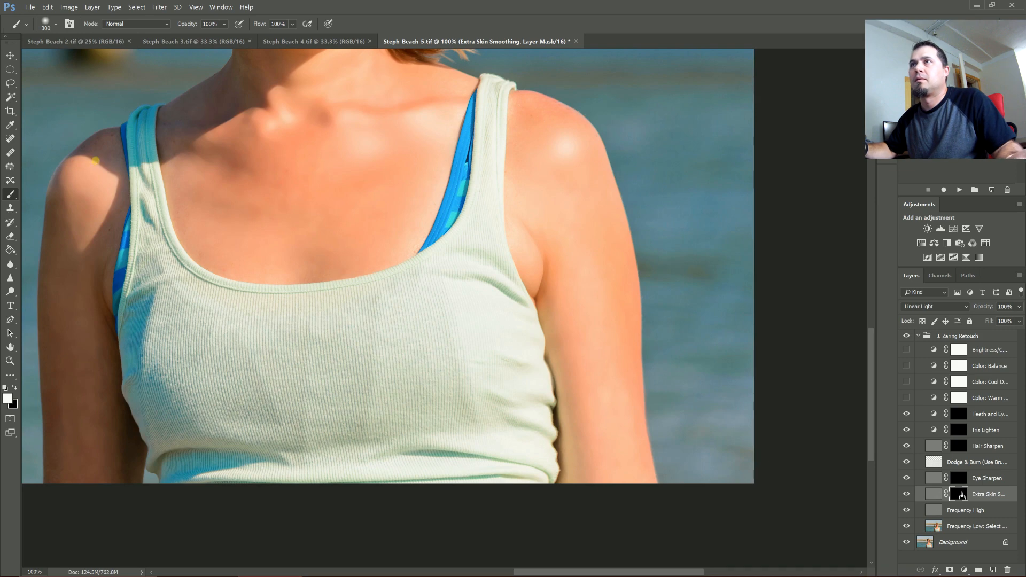
- Set the Extra Skin Smoothing layer's opacity to 37%
key("ctrl+0")
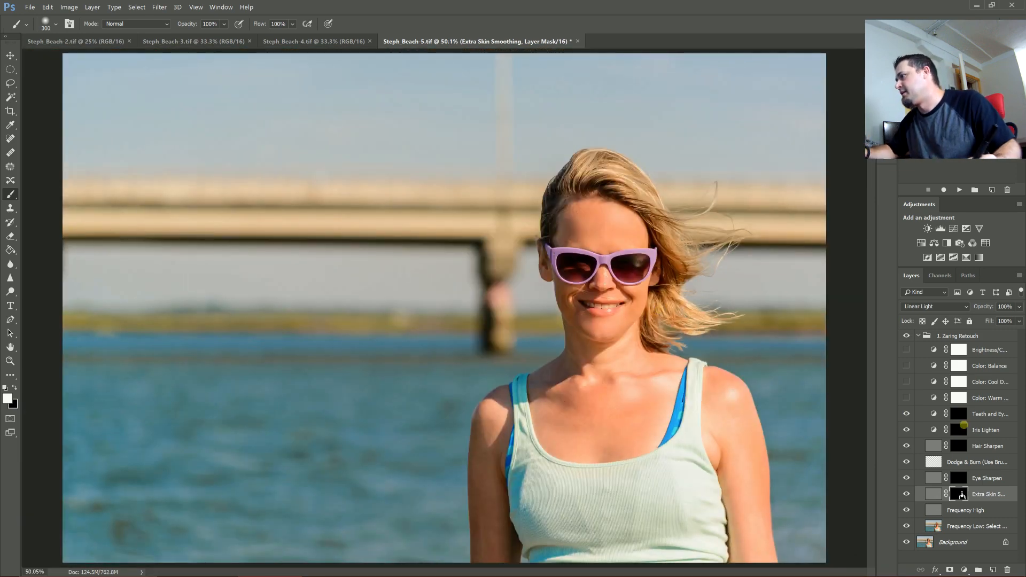
left_click(1019, 308)
left_click_drag(1014, 319, 973, 321)
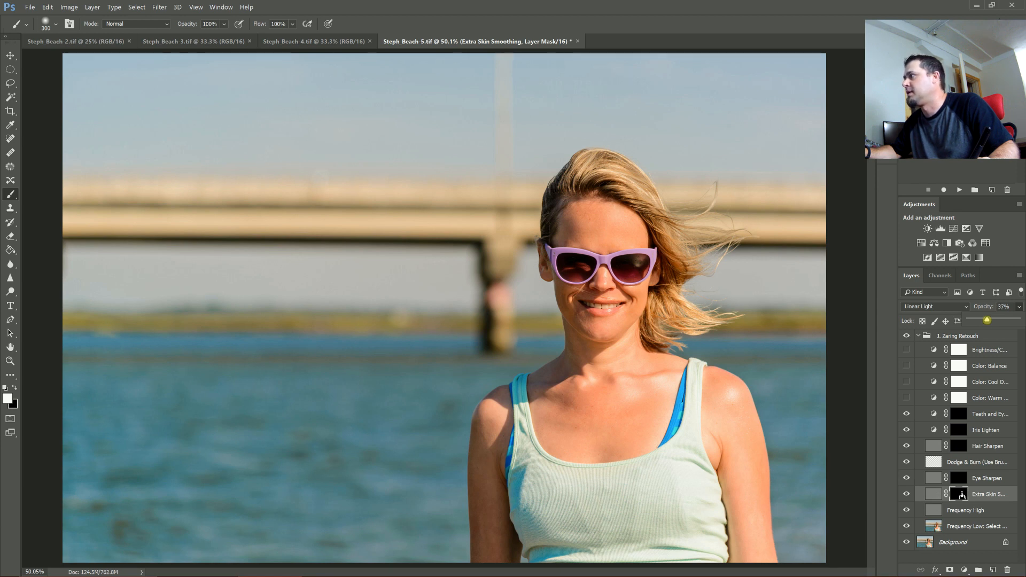
left_click_drag(986, 320, 987, 320)
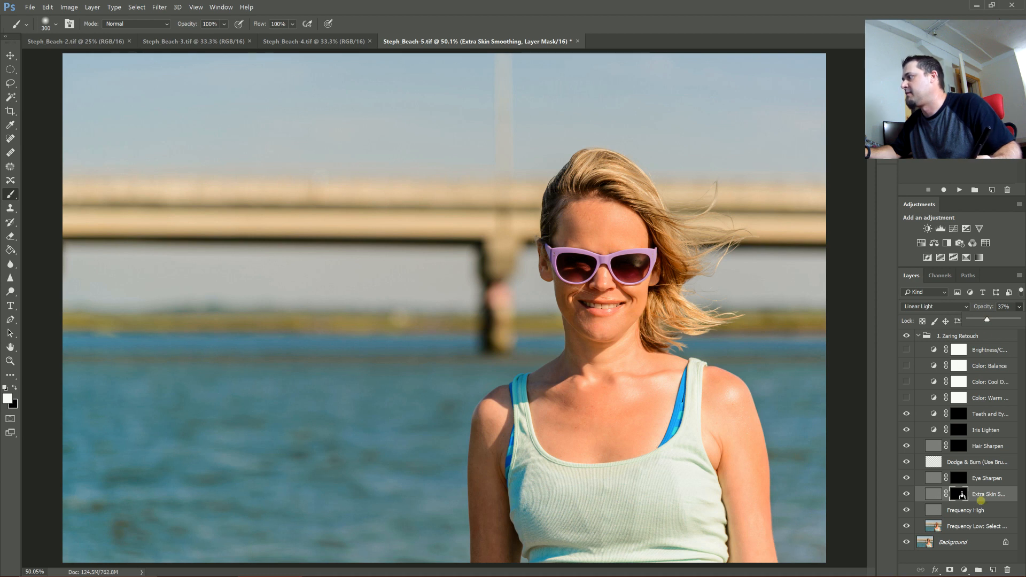
- Paint on the Hair Sharpen layer mask across the hair with a 175 px brush
left_click(933, 494)
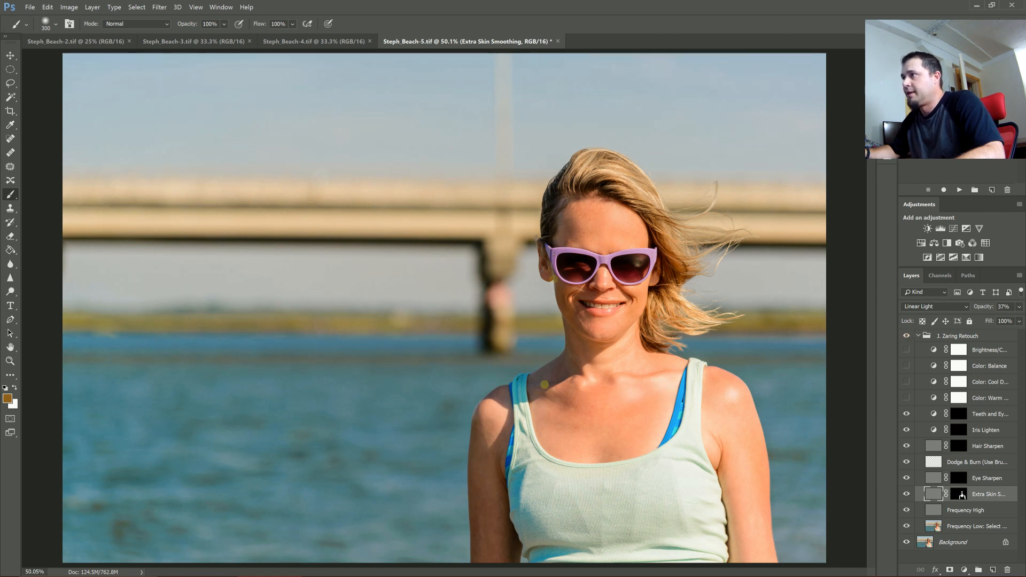
left_click(9, 54)
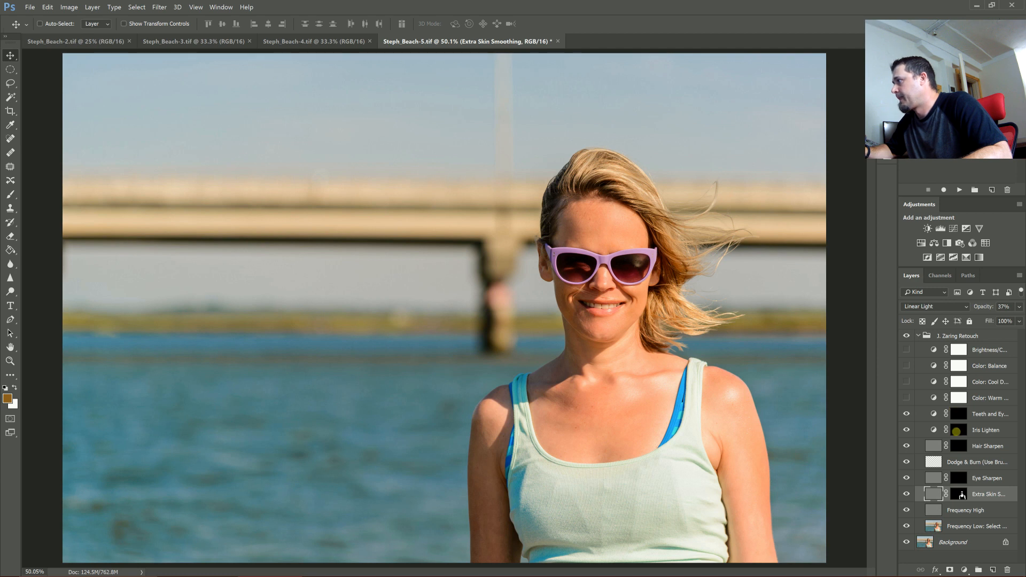
left_click(958, 446)
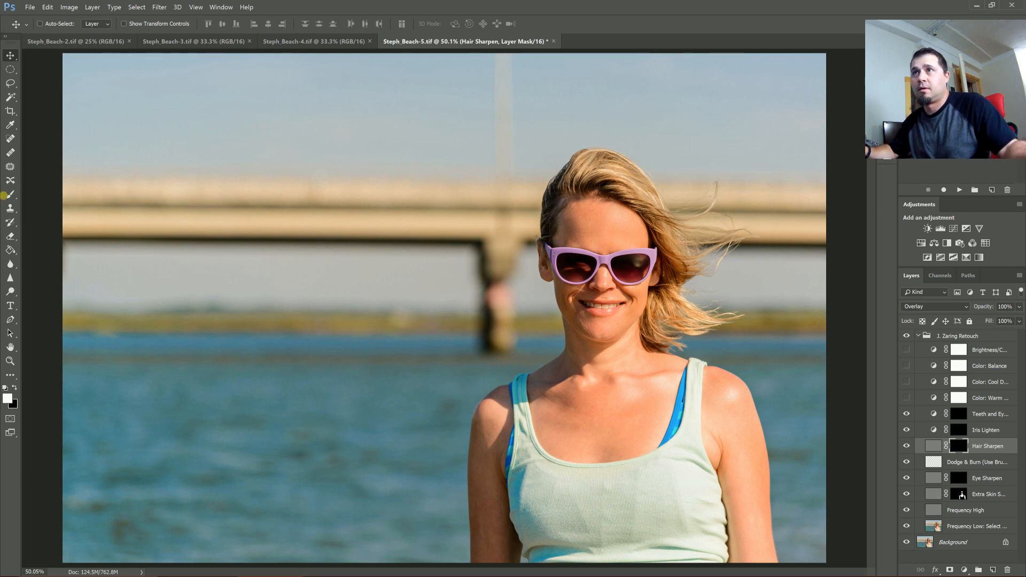
left_click(11, 195)
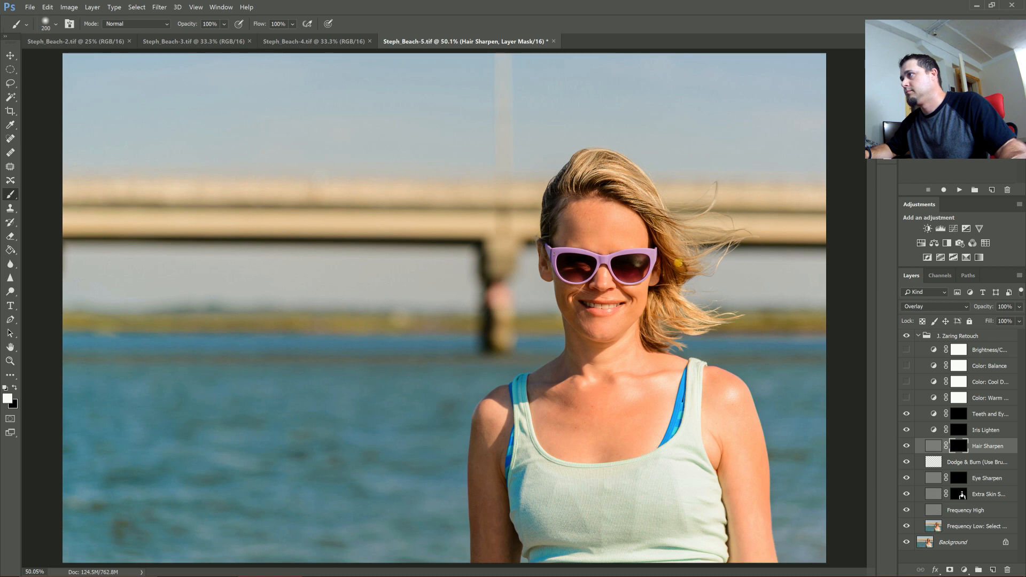
left_click_drag(656, 327, 655, 328)
key("bracketleft")
mouse_move(561, 211)
left_mouse_down()
mouse_move(562, 200)
mouse_move(550, 211)
mouse_move(595, 177)
mouse_move(646, 196)
left_mouse_up()
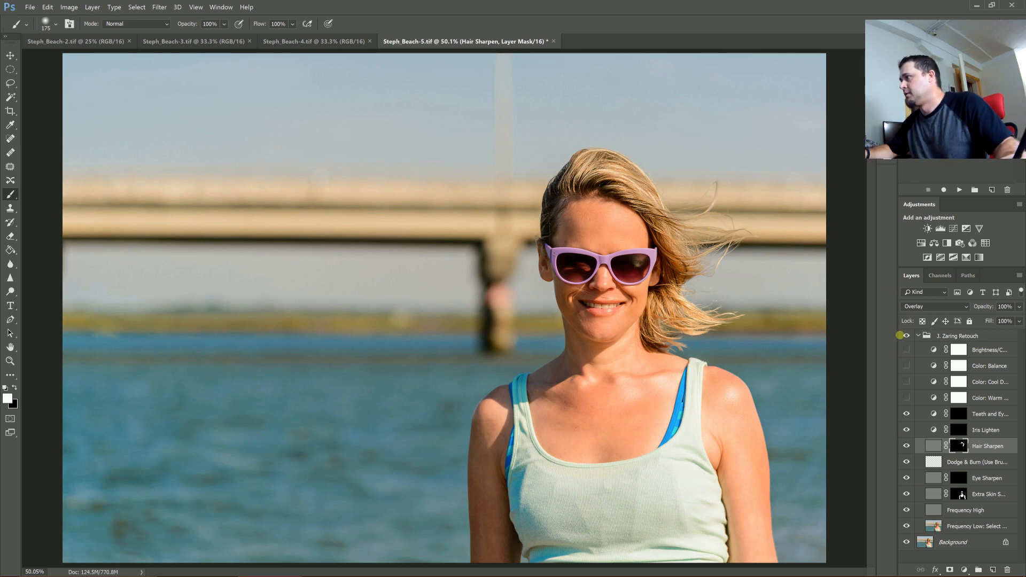
- Toggle the Color Warm Up, Color Cool Down and Color Balance layers on and off to compare their effect
key("ctrl+plus")
key("ctrl+plus")
key("ctrl+plus")
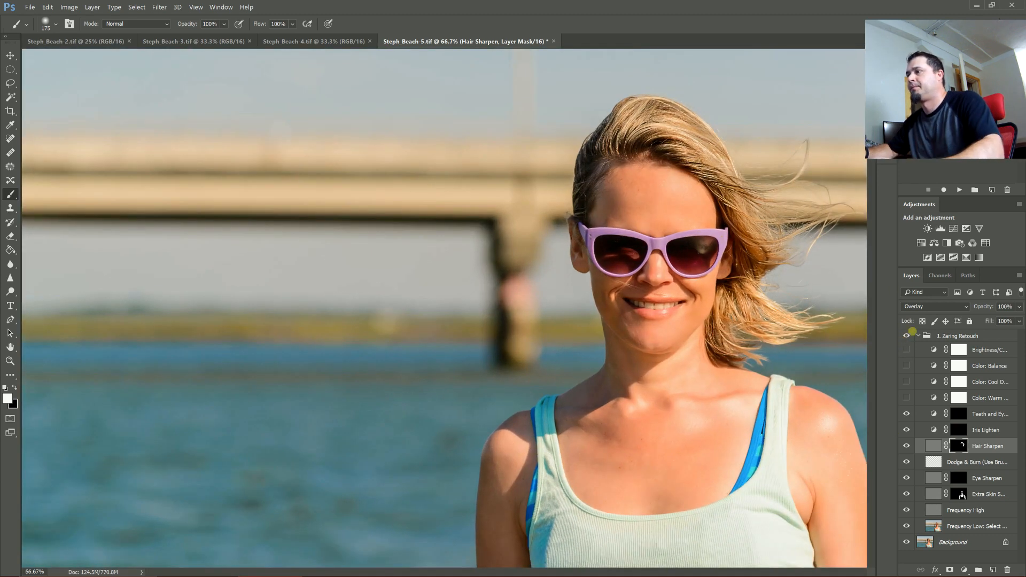
left_click_drag(484, 571, 542, 564)
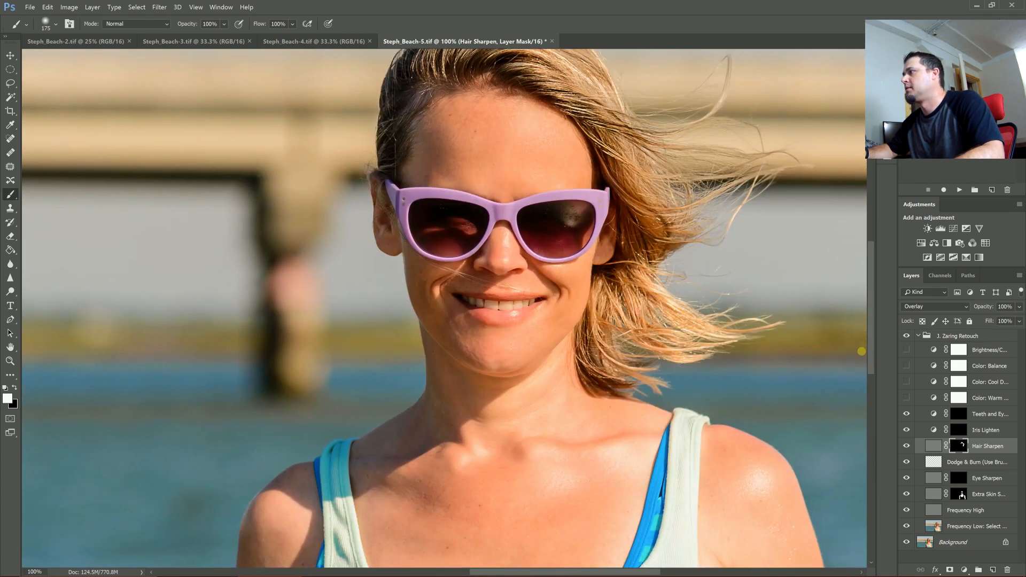
left_click_drag(871, 351, 850, 323)
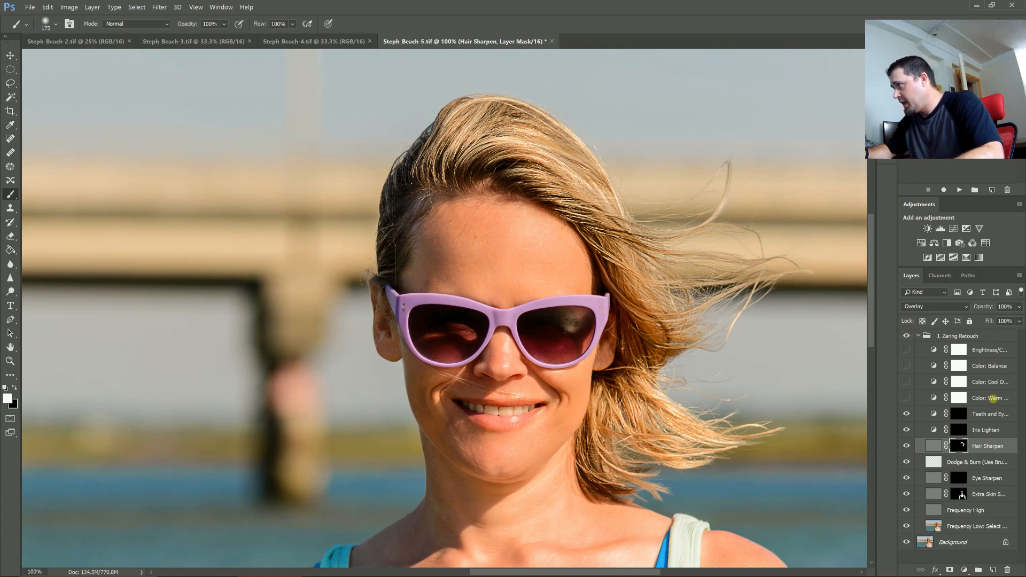
left_click(993, 397)
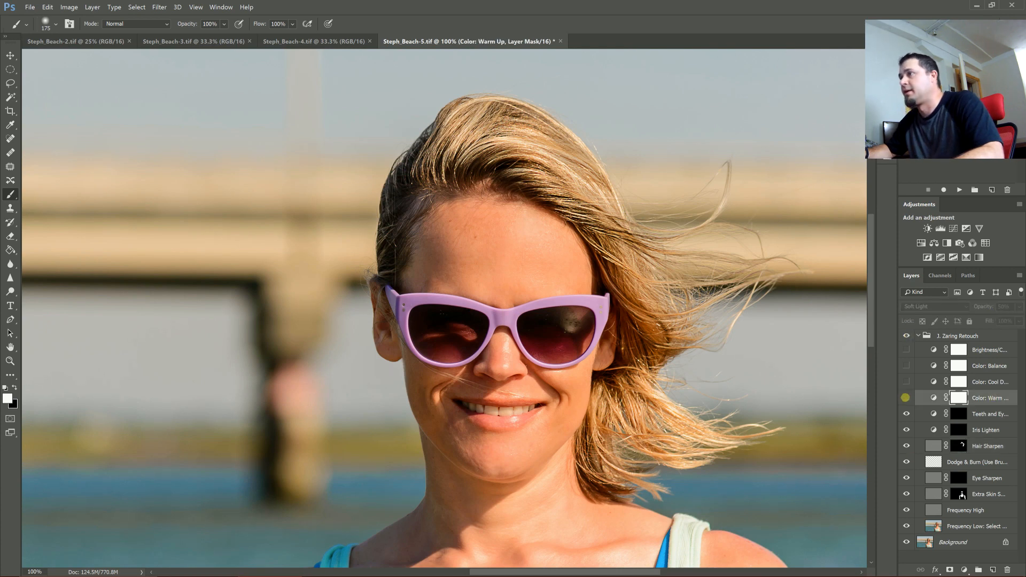
left_click(907, 398)
left_click(906, 398)
left_click(907, 382)
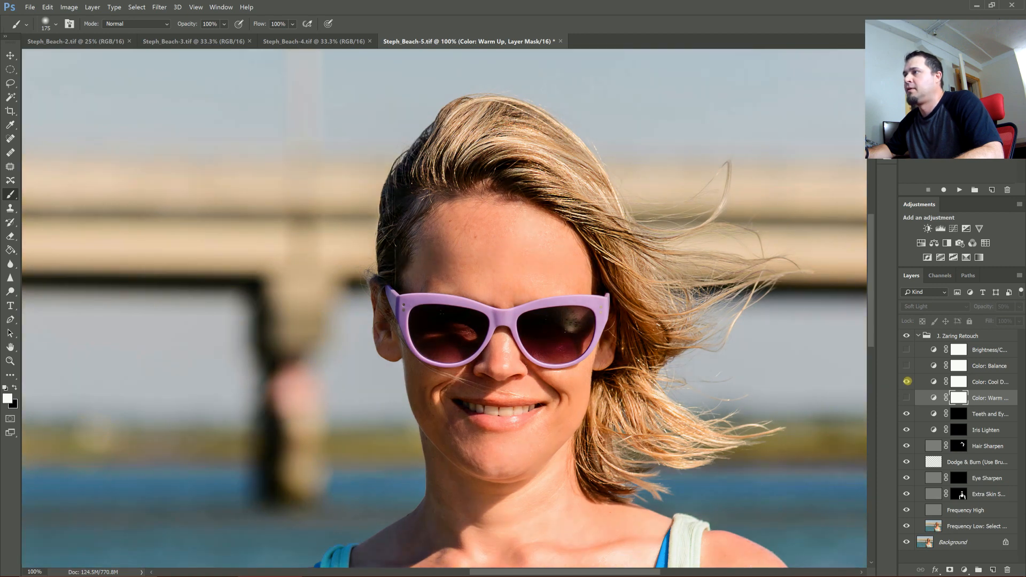
key("ctrl+0")
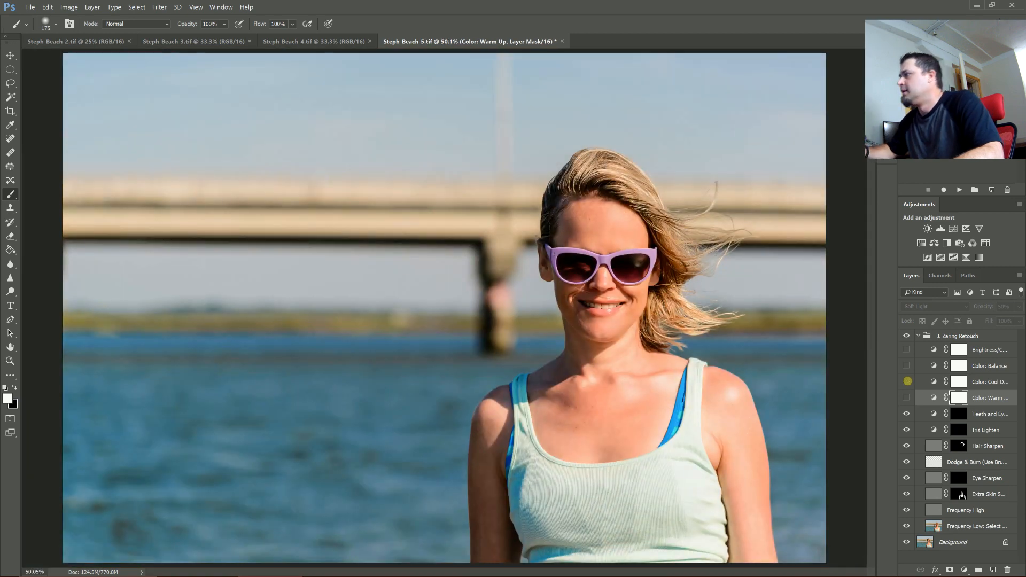
left_click(907, 381)
left_click(977, 366)
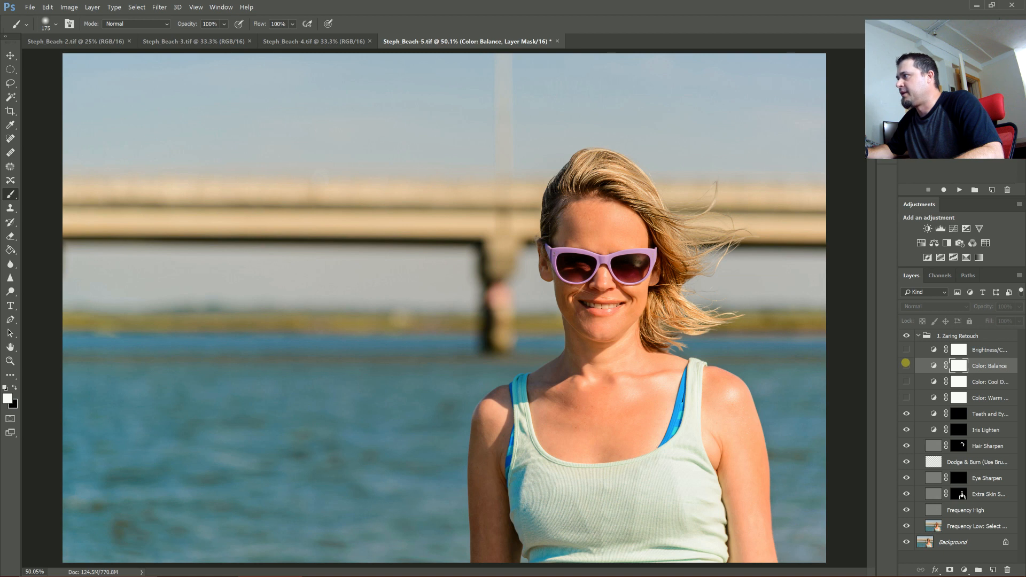
left_click(907, 364)
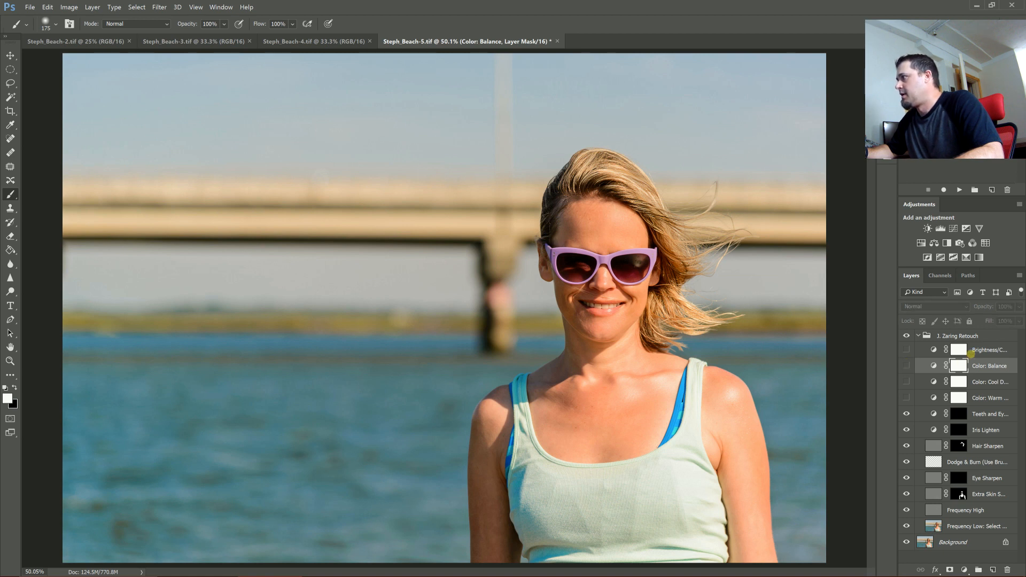
- Select the Zaring Retouch group and merge all visible layers into the background
left_click(925, 350)
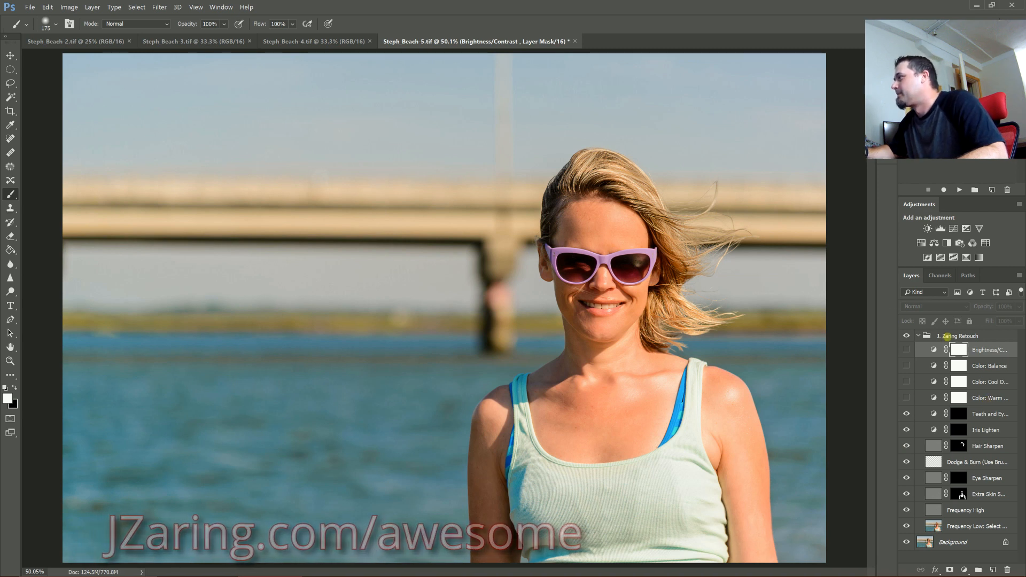
left_click(917, 336)
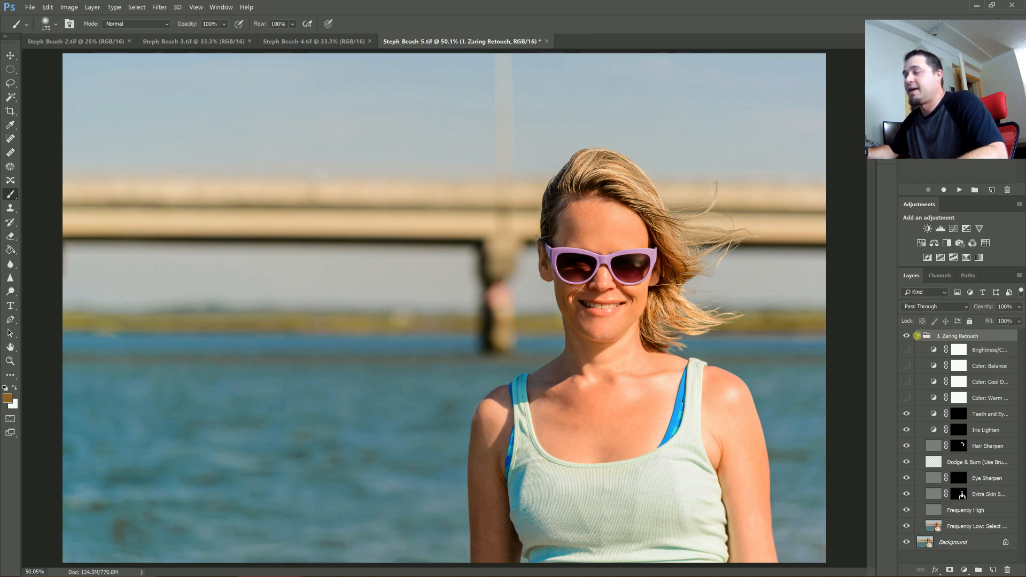
key("ctrl+shift+e")
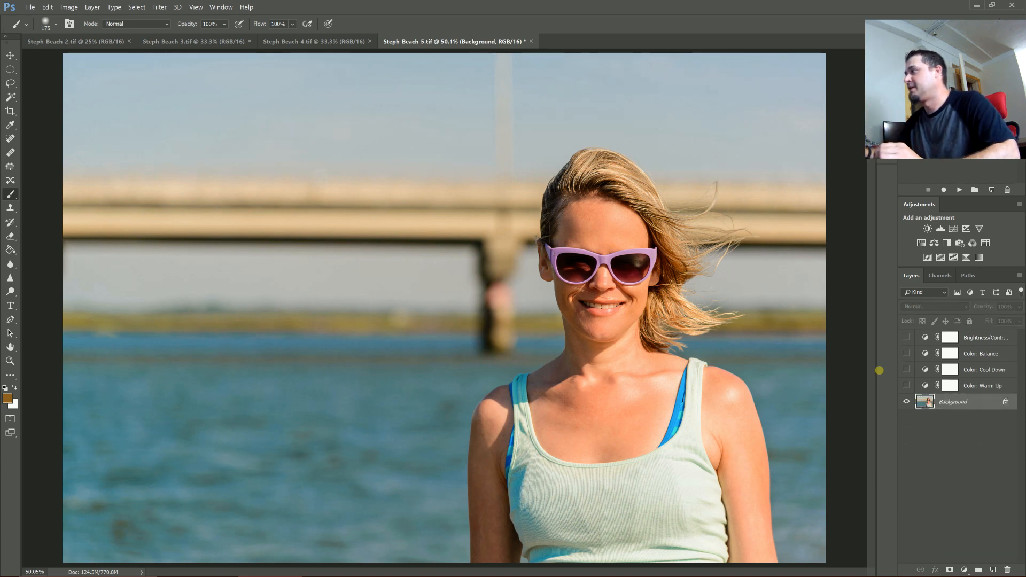
- Delete the leftover hidden color adjustment layers and save the file
left_click(968, 338)
key("Delete")
key("Delete")
key("Delete")
key("Delete")
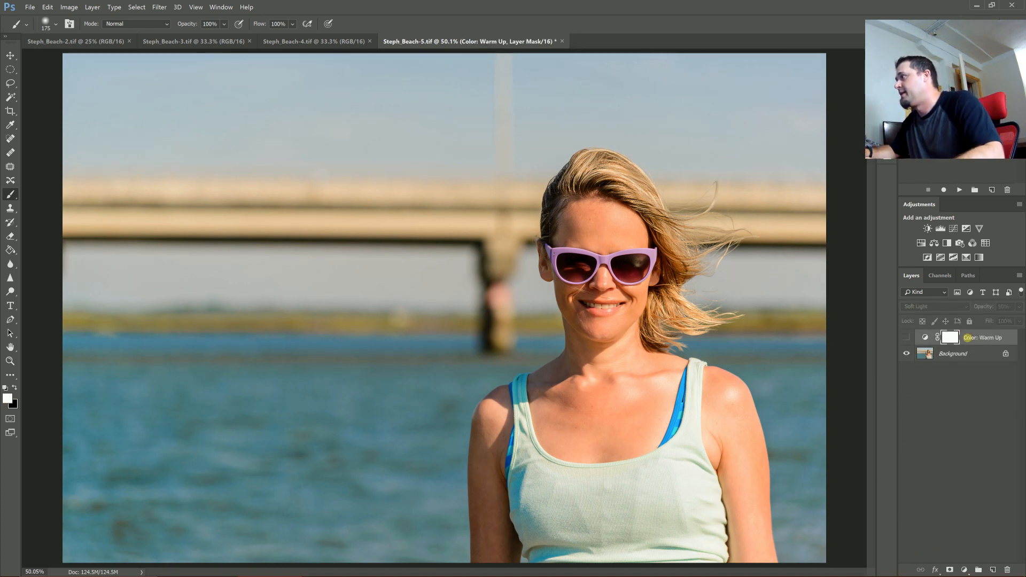
key("ctrl+s")
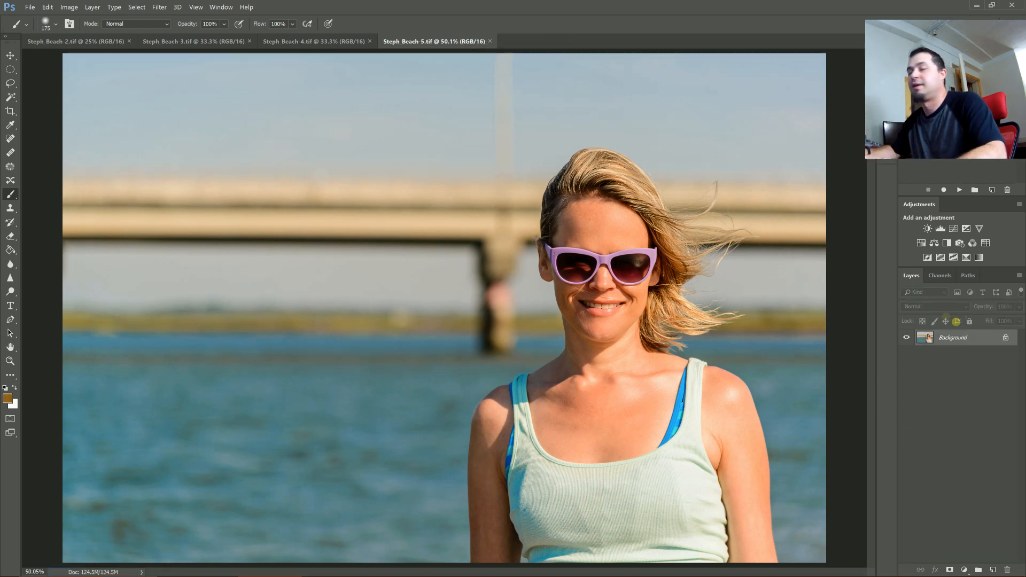